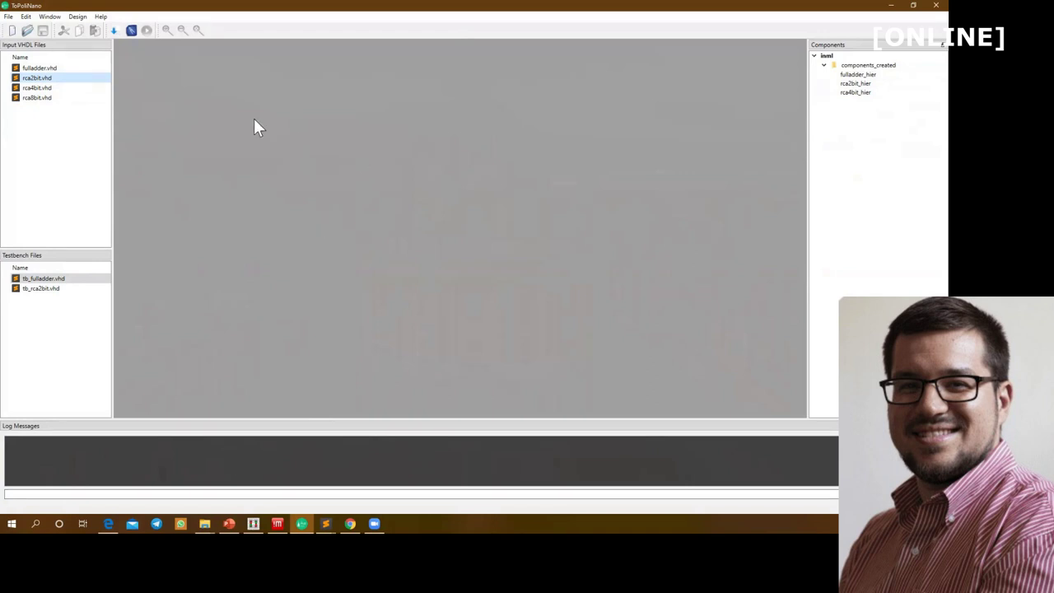
# Step: Open rca4bit.vhd, set it as the top level and compile it
pyautogui.doubleClick(38, 88)
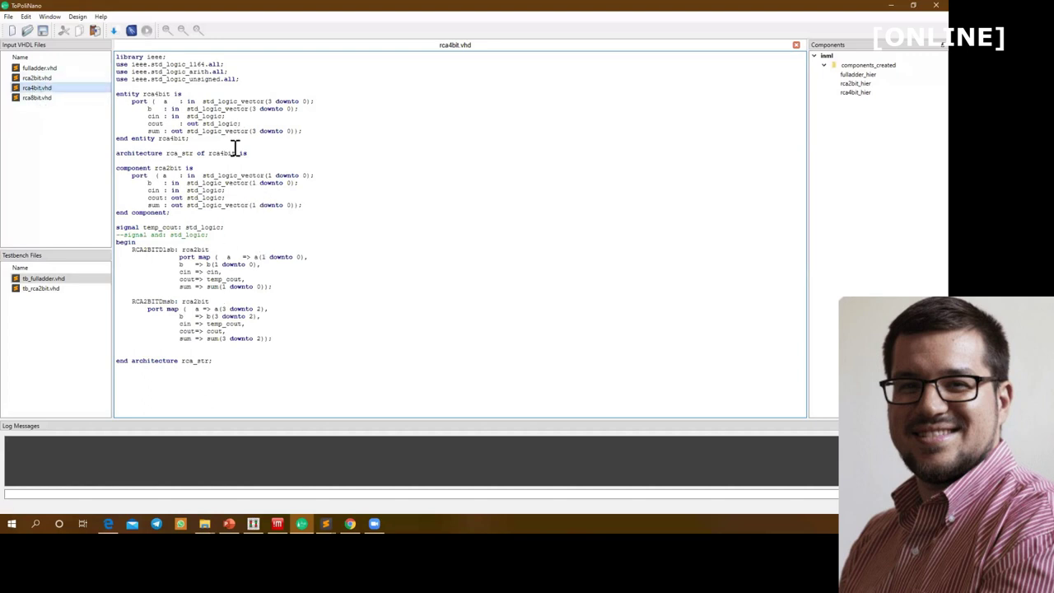
pyautogui.click(35, 98)
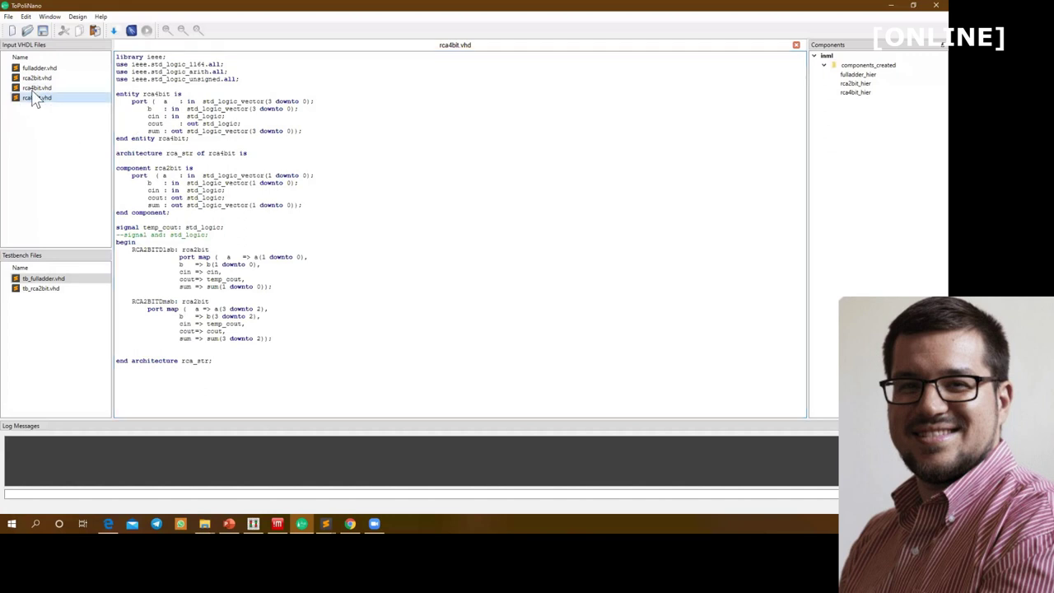
pyautogui.click(35, 88)
pyautogui.rightClick(46, 90)
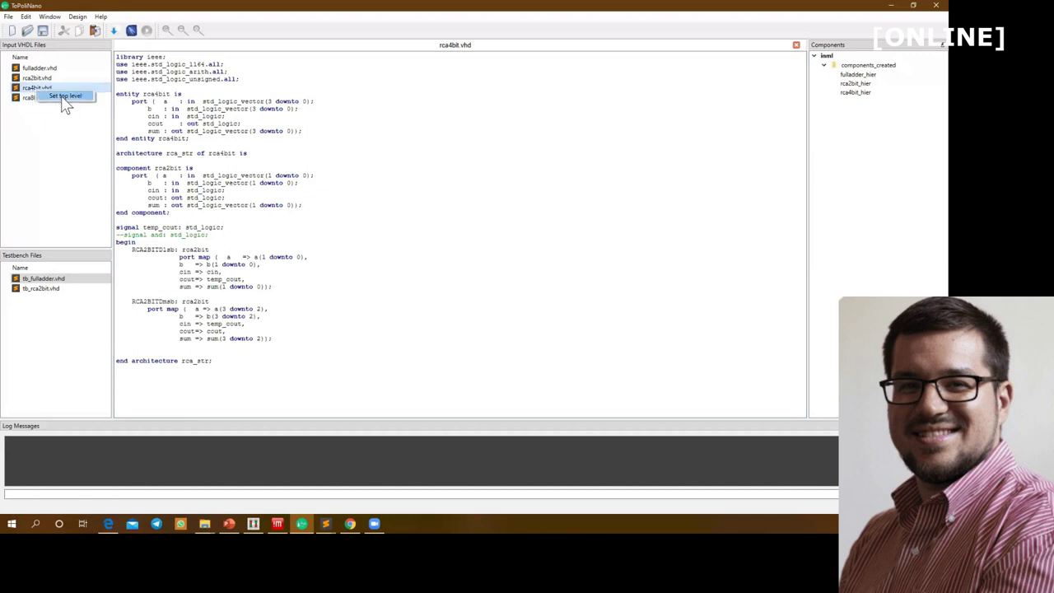
pyautogui.click(66, 98)
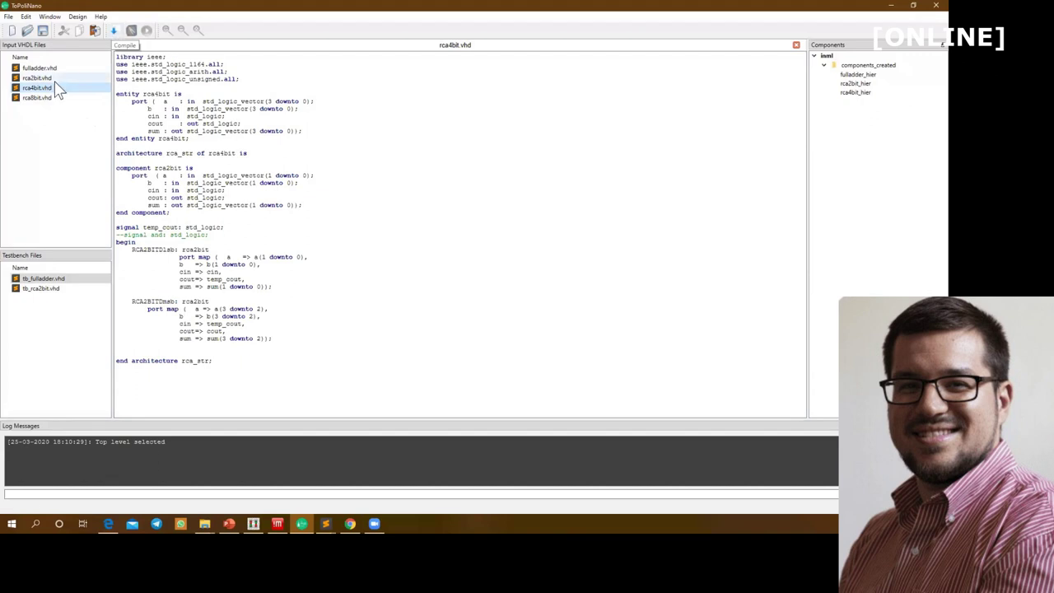
pyautogui.click(114, 32)
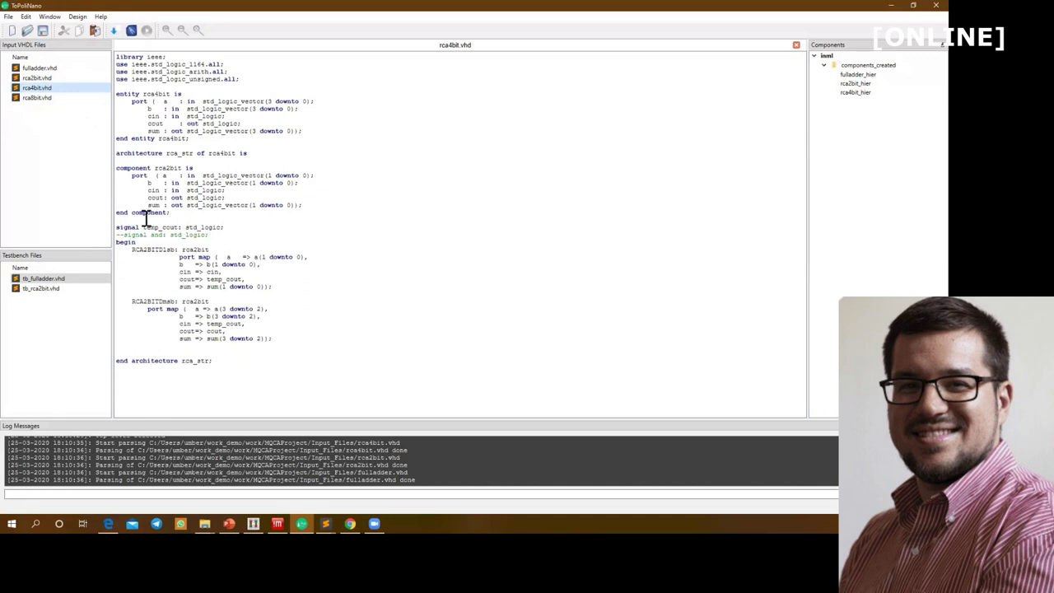
# Step: Generate the rca4bit layout with the Barycenter algorithm, using the Fully Hierarchical approach and loading from the library
pyautogui.click(131, 31)
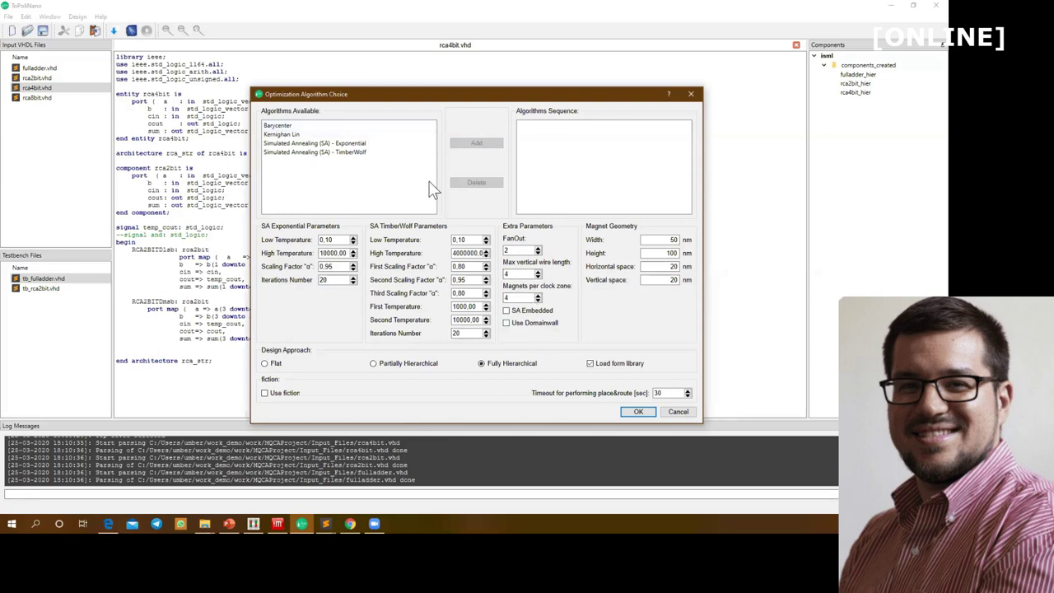
pyautogui.doubleClick(291, 127)
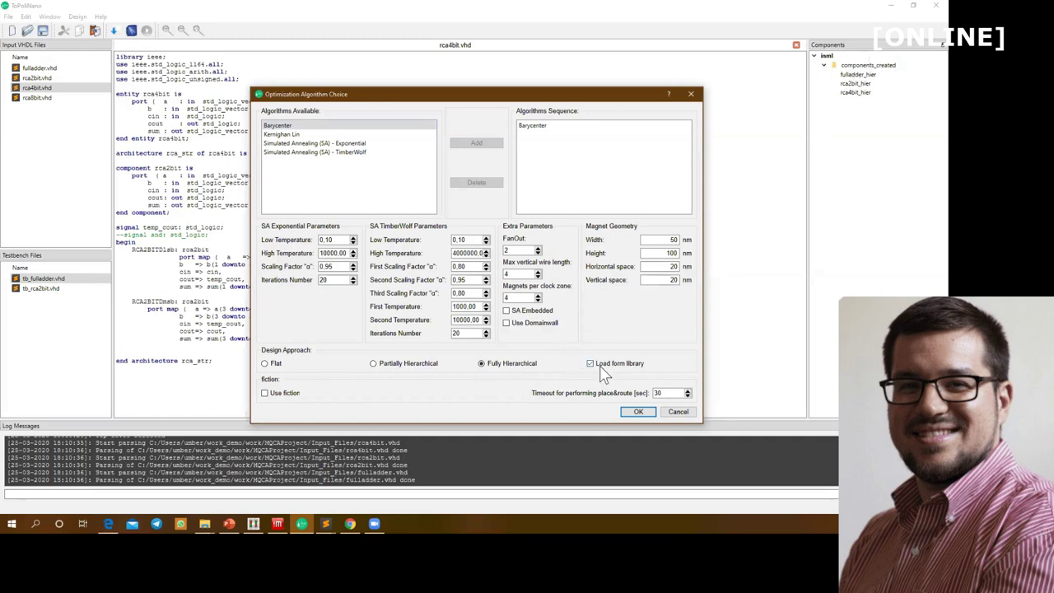
pyautogui.click(637, 413)
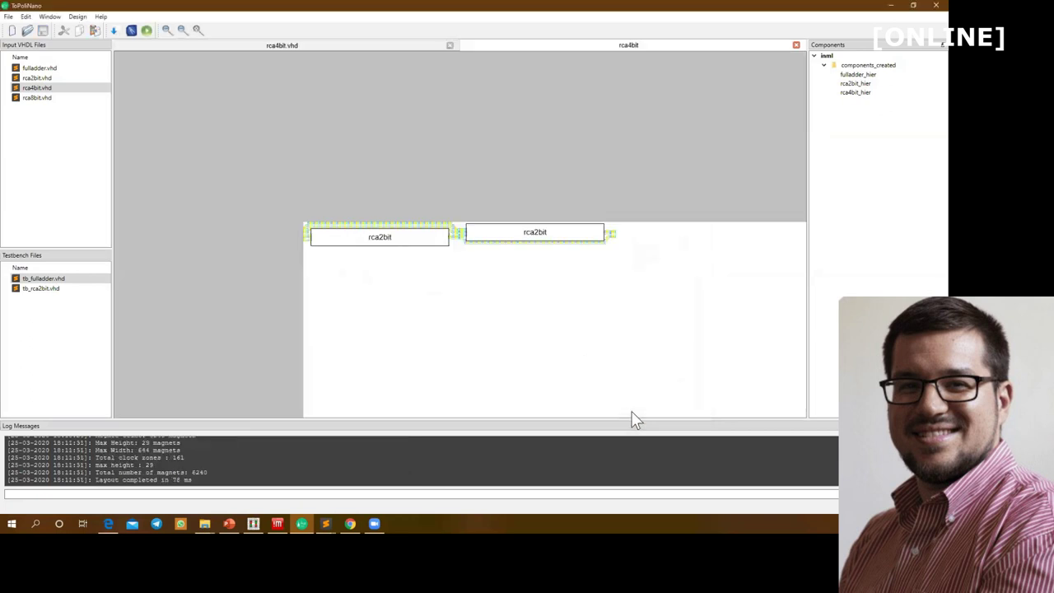
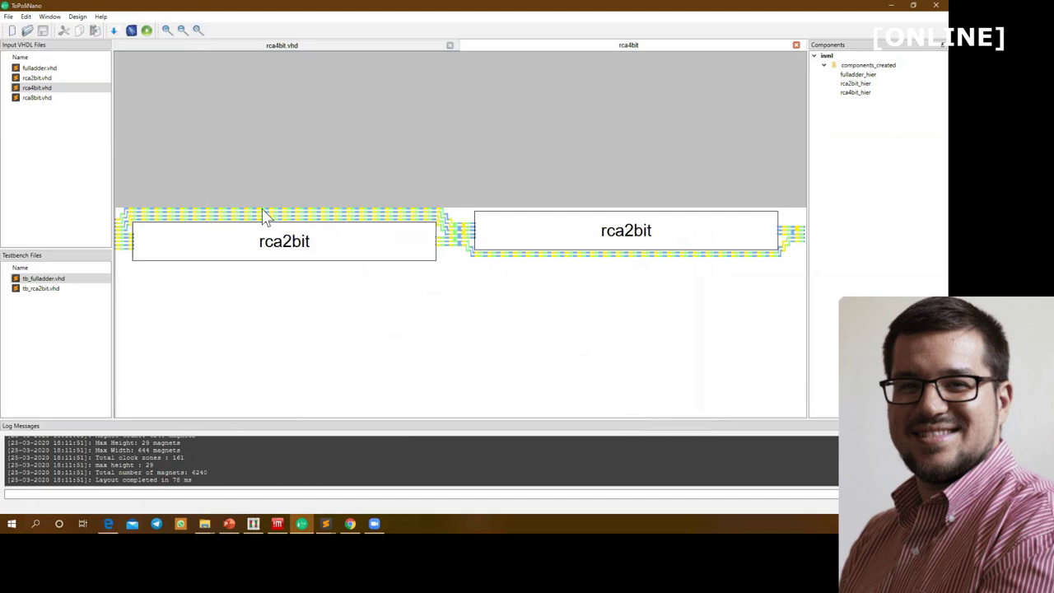
# Step: Examine the rca4bit layout through its hierarchy, opening an rca2bit block and a fulladder block inside it
pyautogui.scroll(3, 264, 214)
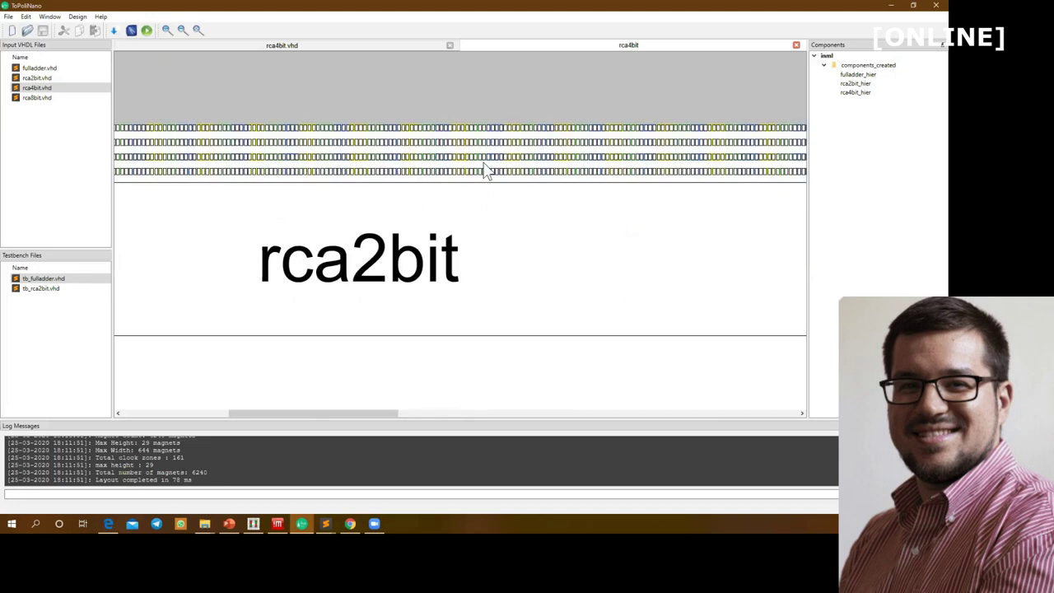
pyautogui.scroll(-2, 484, 166)
pyautogui.scroll(-1, 355, 271)
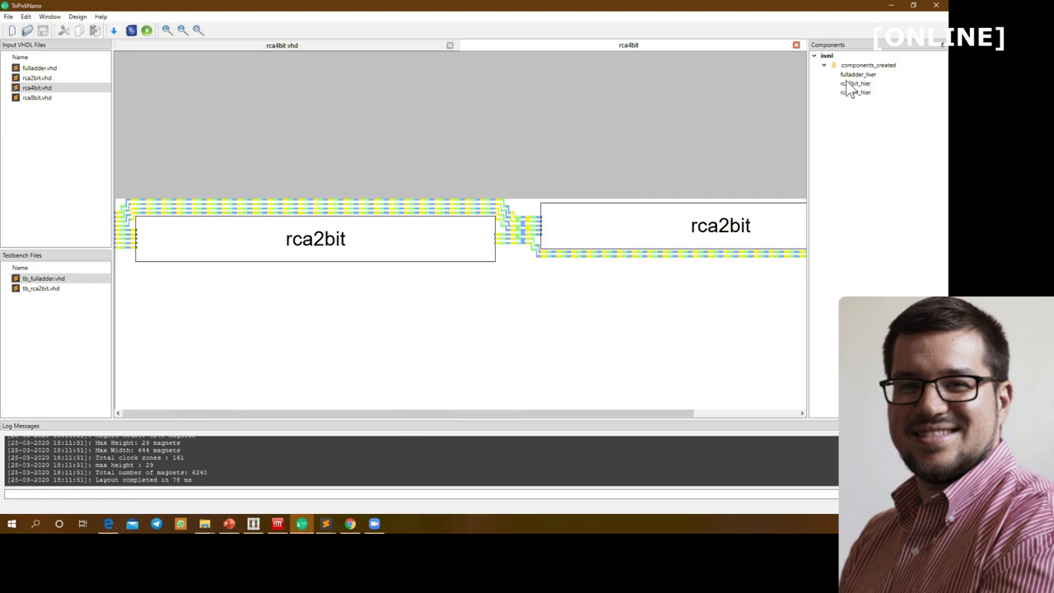
pyautogui.doubleClick(342, 250)
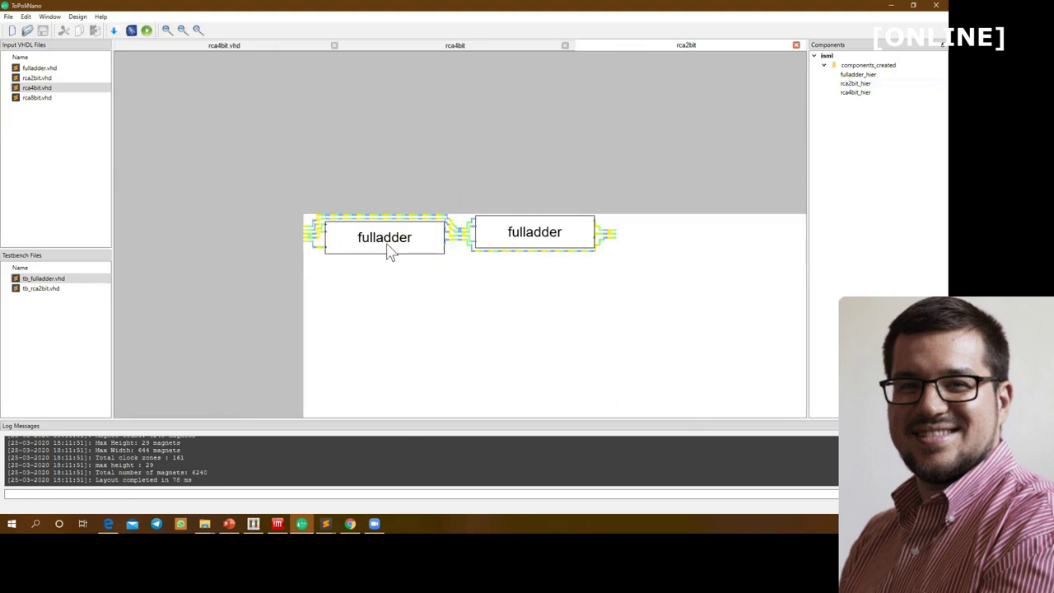
pyautogui.click(198, 30)
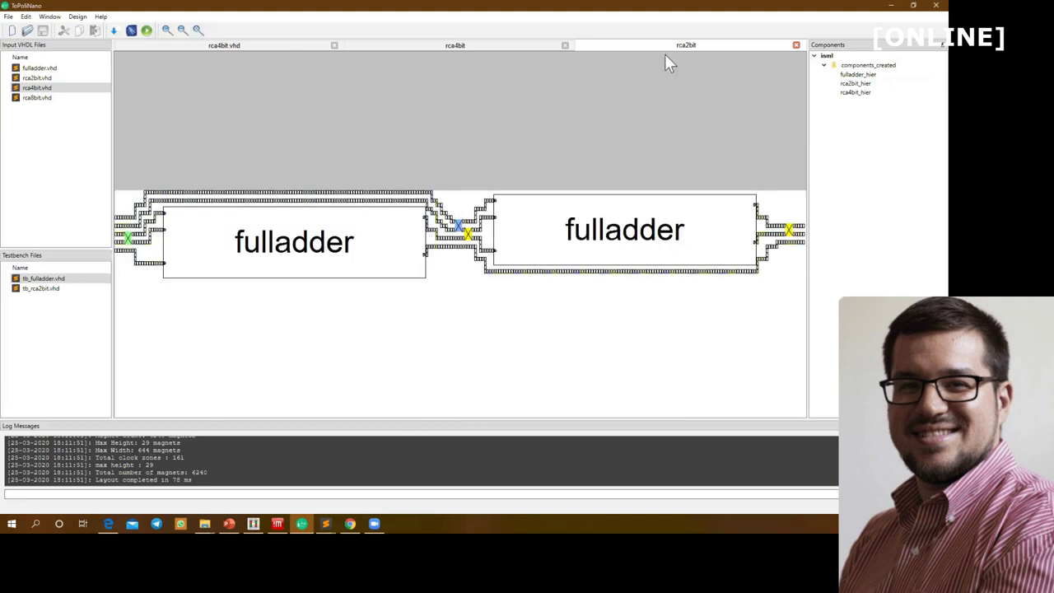
pyautogui.doubleClick(569, 243)
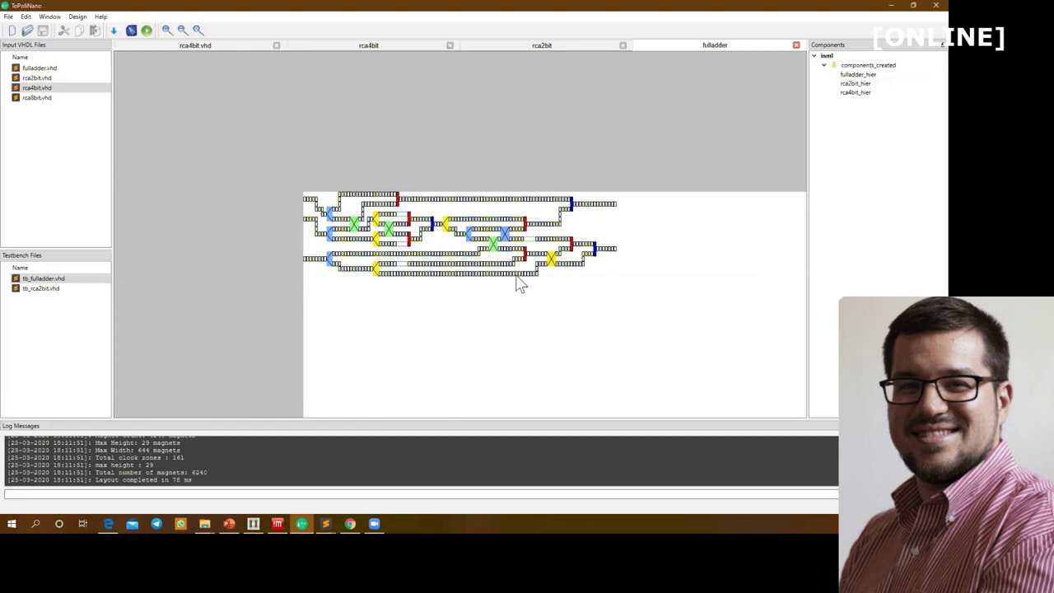
# Step: Close the open layout views and the rca4bit.vhd source file
pyautogui.click(796, 46)
pyautogui.click(795, 45)
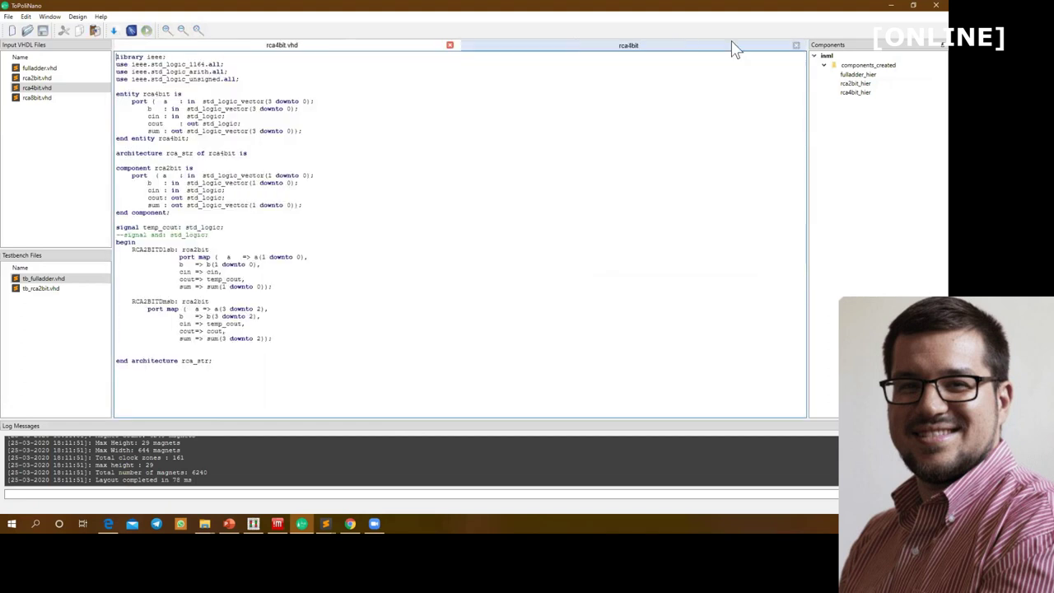
pyautogui.click(796, 45)
pyautogui.click(795, 46)
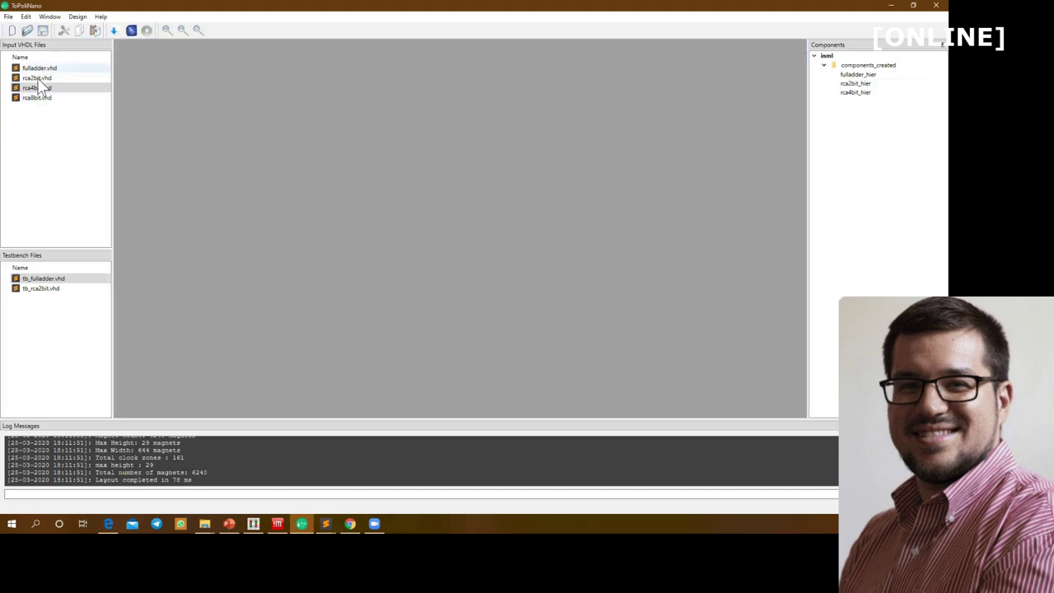
# Step: Compile rca2bit.vhd as the top level and generate its fully hierarchical layout with the Barycenter algorithm
pyautogui.click(37, 78)
pyautogui.click(83, 85)
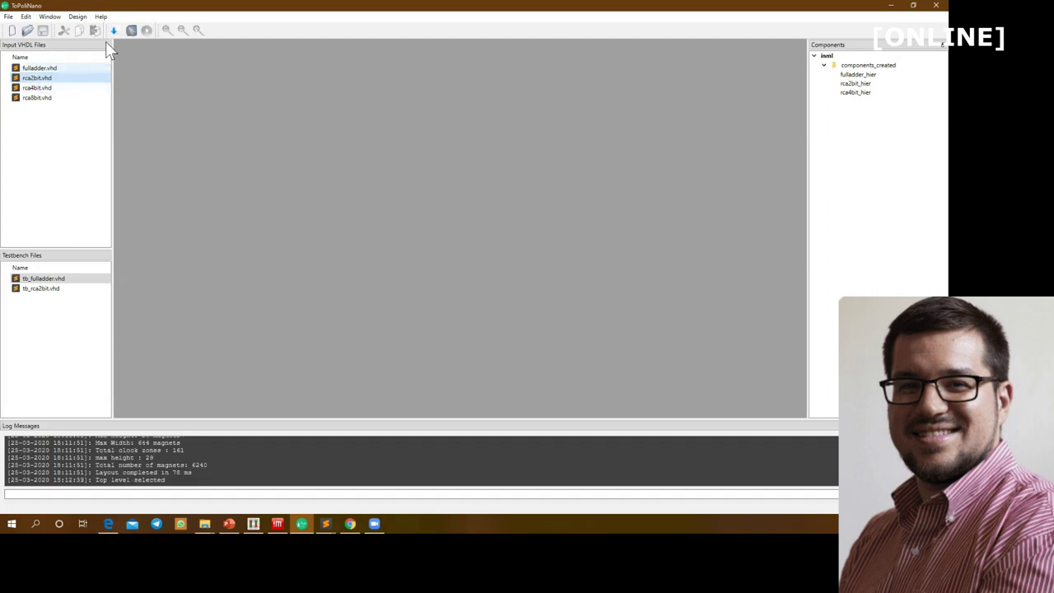
pyautogui.click(131, 31)
pyautogui.click(321, 126)
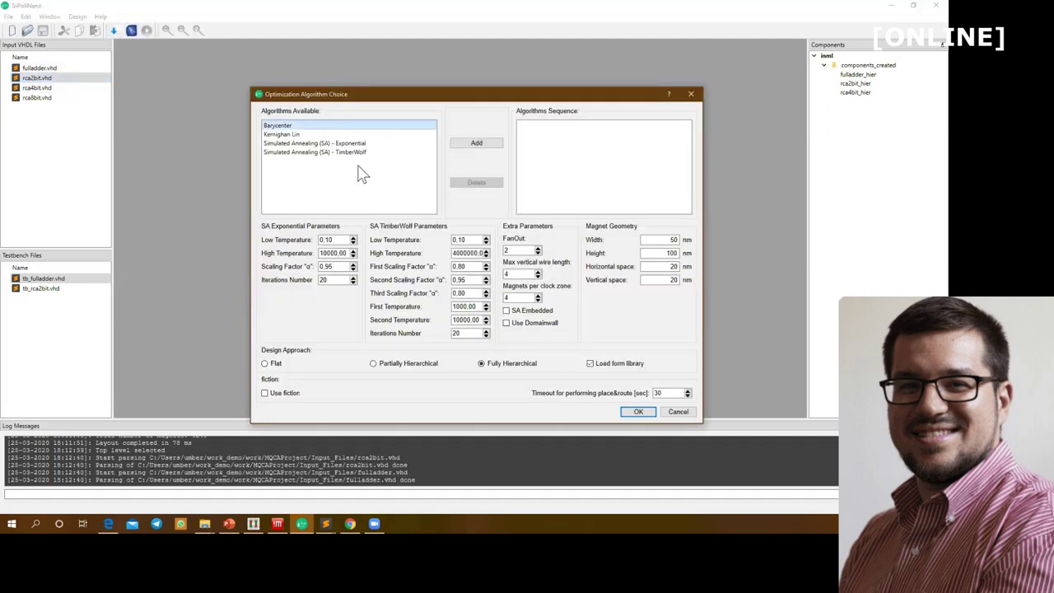
pyautogui.click(645, 412)
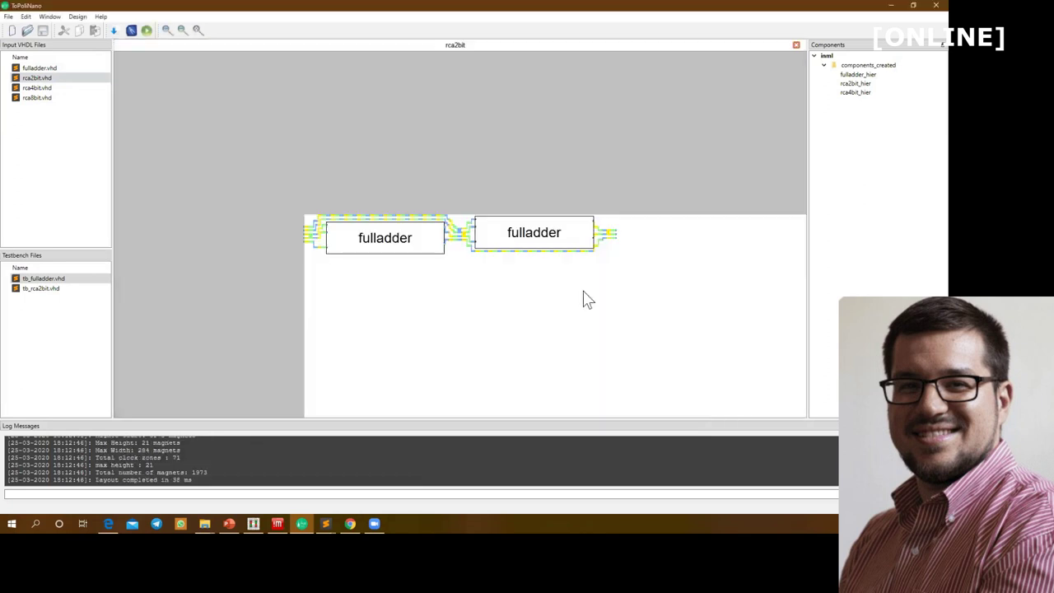
# Step: Select tb_rca2bit.vhd as the input waveform and open it to review its test process
pyautogui.rightClick(46, 291)
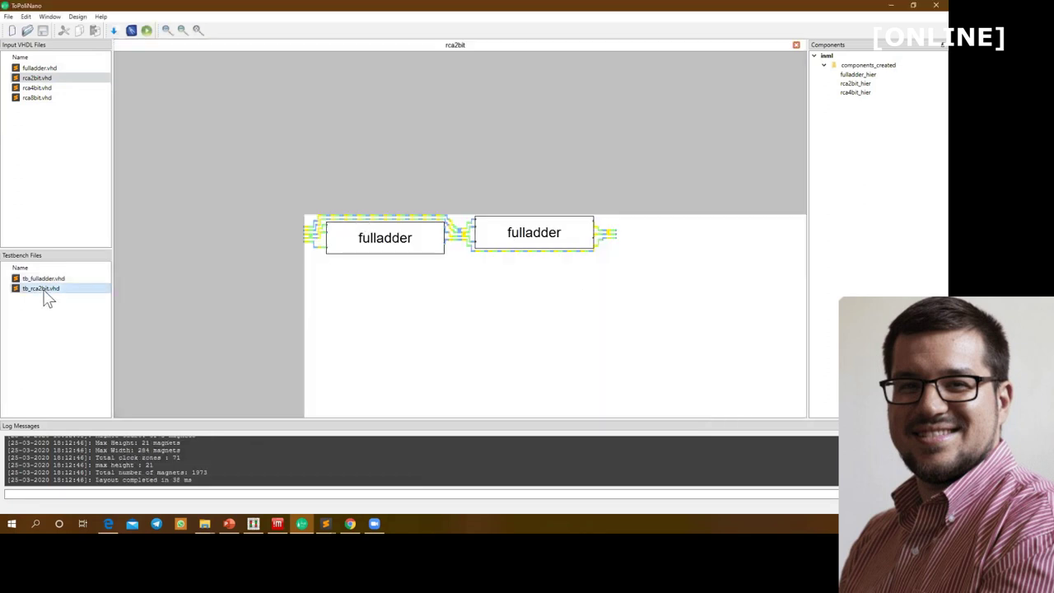
pyautogui.click(75, 298)
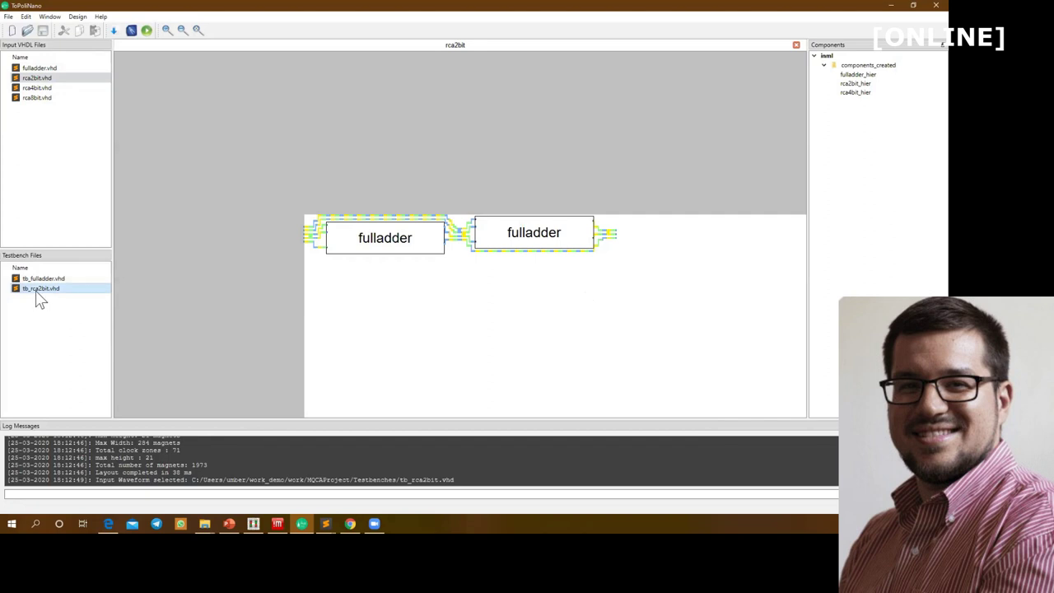
pyautogui.doubleClick(36, 292)
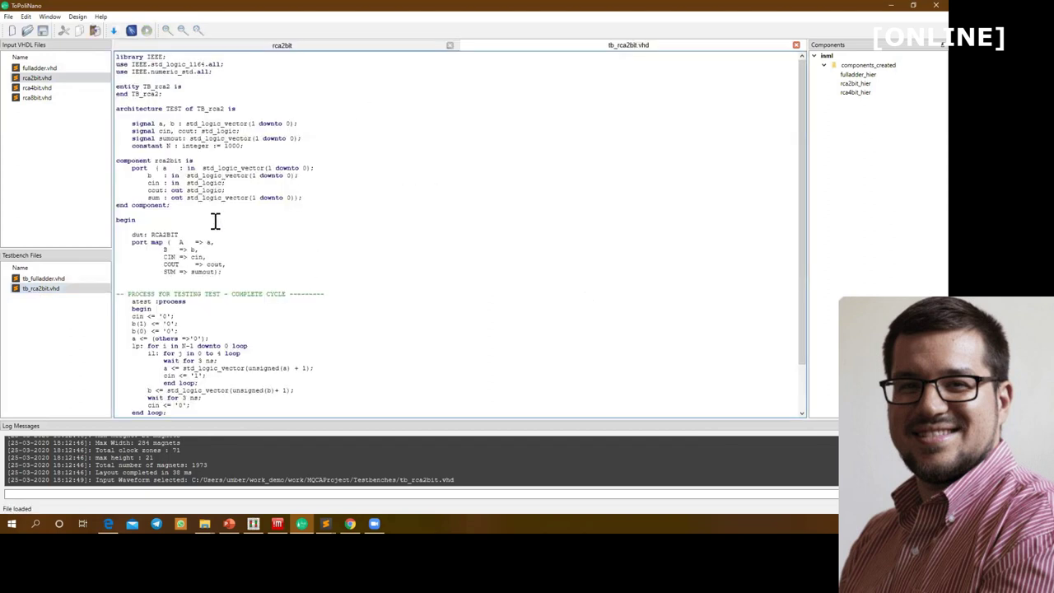
pyautogui.scroll(-3, 215, 221)
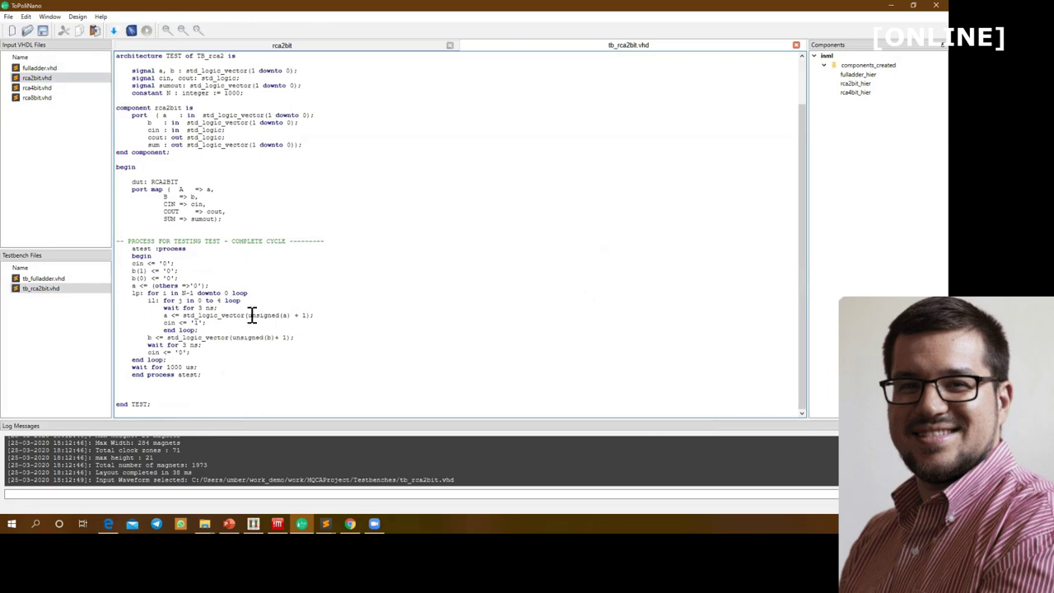
# Step: Simulate the rca2bit layout with the Behavioral Algorithm, a 1us simulation time and a 3ns clock cycle
pyautogui.click(203, 47)
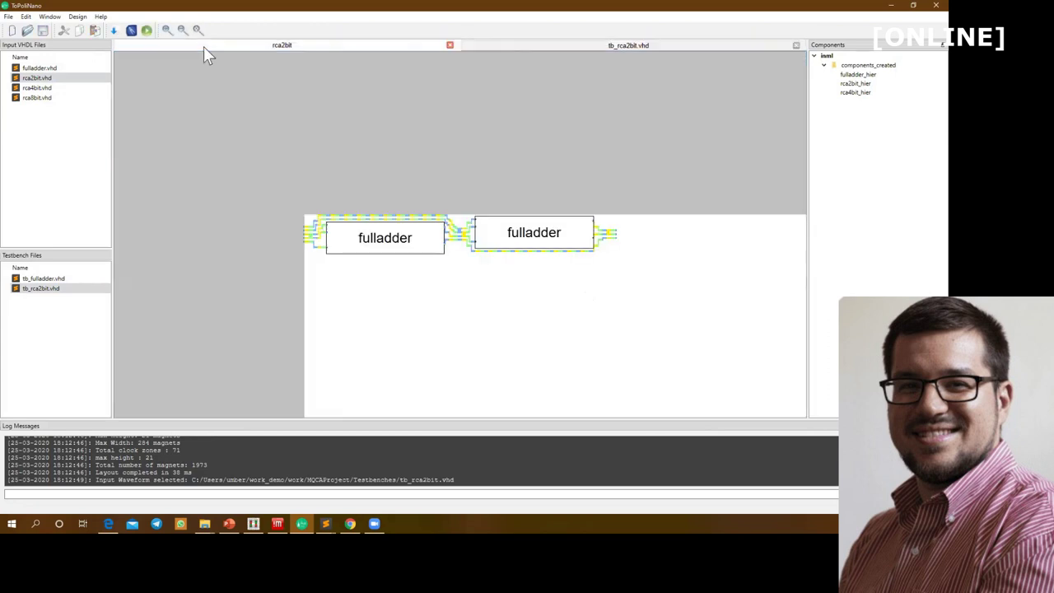
pyautogui.click(146, 30)
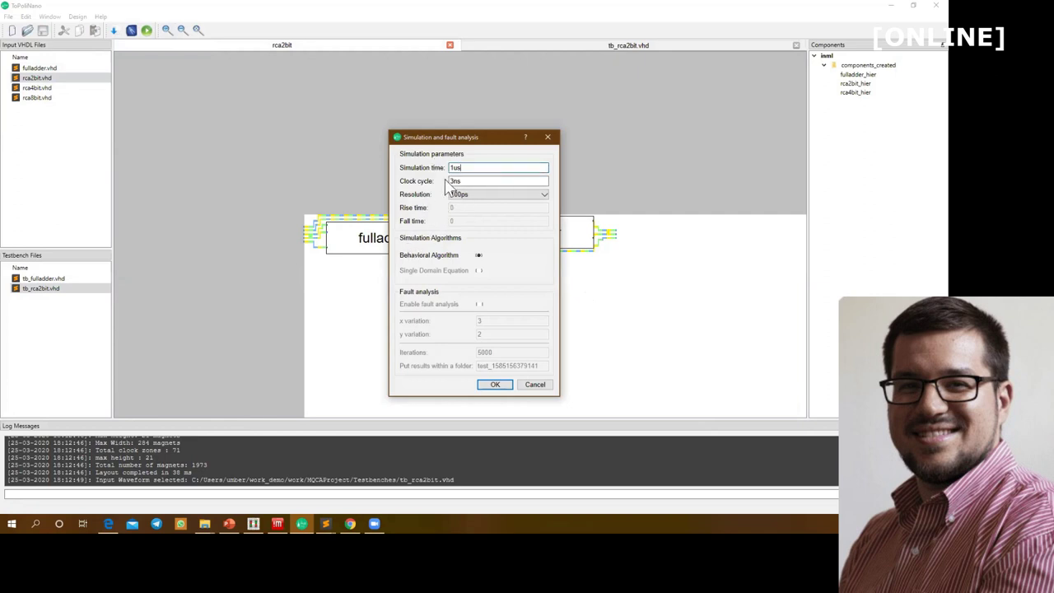
pyautogui.click(492, 386)
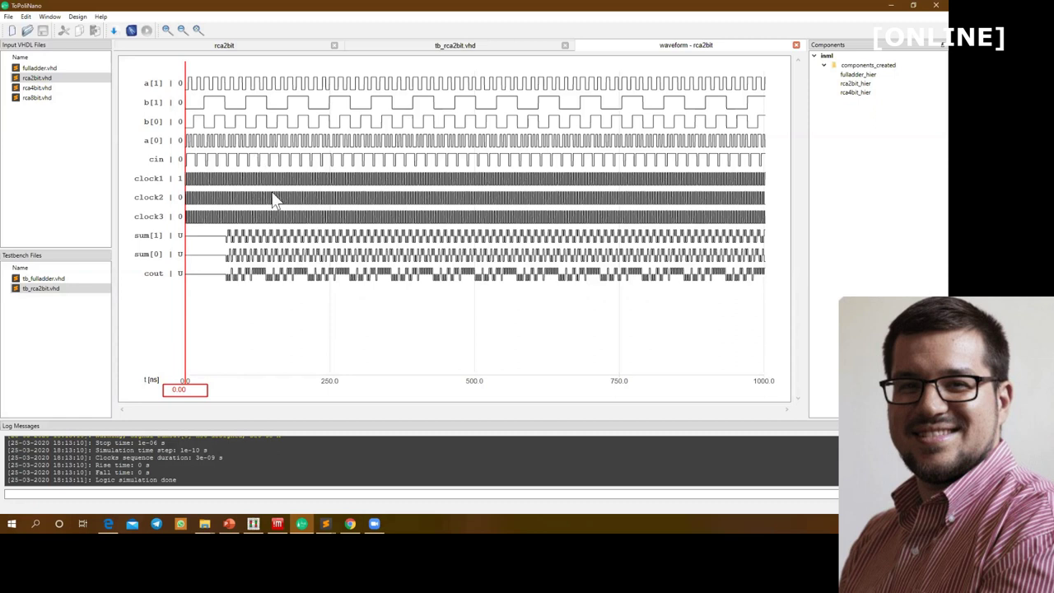
# Step: Examine the rca2bit waveform by moving the time cursor and comparing the input, clock, sum and carry-out signals
pyautogui.click(199, 166)
pyautogui.moveTo(222, 169)
pyautogui.mouseDown()
pyautogui.moveTo(242, 176)
pyautogui.moveTo(207, 177)
pyautogui.moveTo(432, 200)
pyautogui.mouseUp()
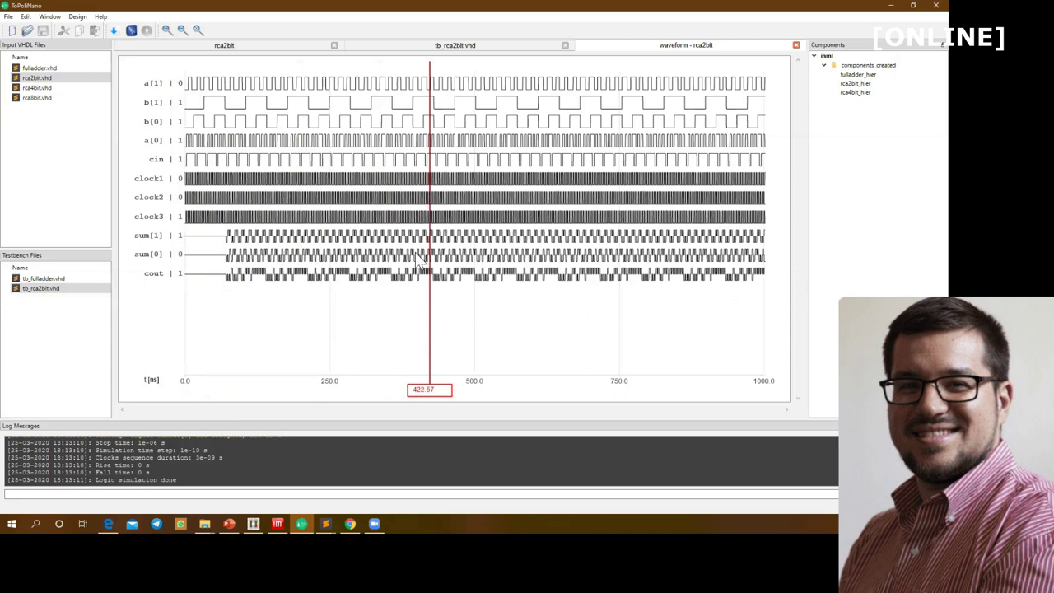
pyautogui.scroll(8, 422, 262)
pyautogui.click(344, 249)
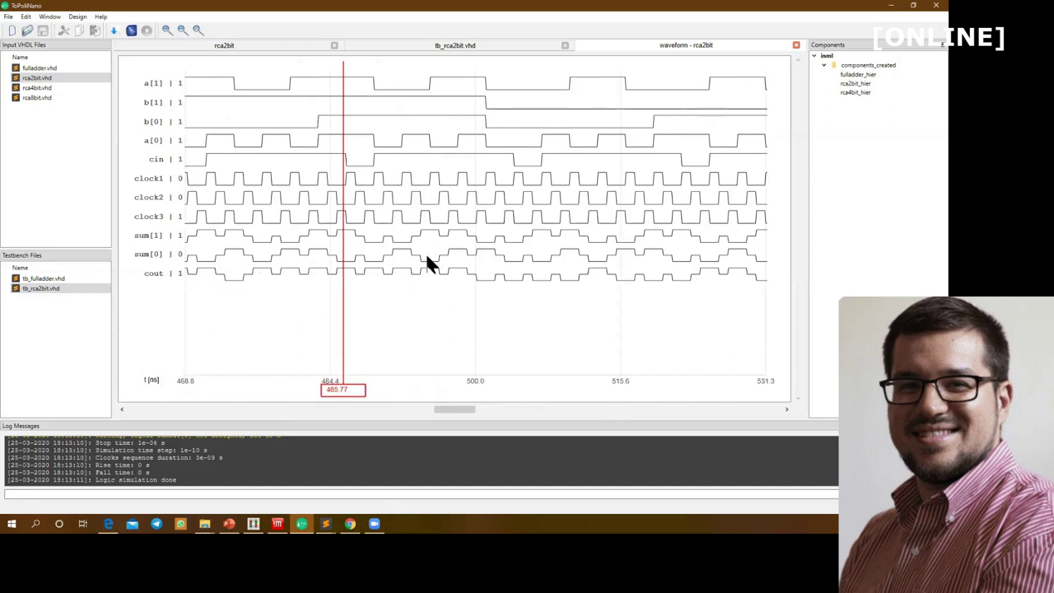
pyautogui.moveTo(348, 247)
pyautogui.mouseDown()
pyautogui.moveTo(384, 232)
pyautogui.moveTo(375, 218)
pyautogui.mouseUp()
pyautogui.click(342, 201)
pyautogui.click(371, 208)
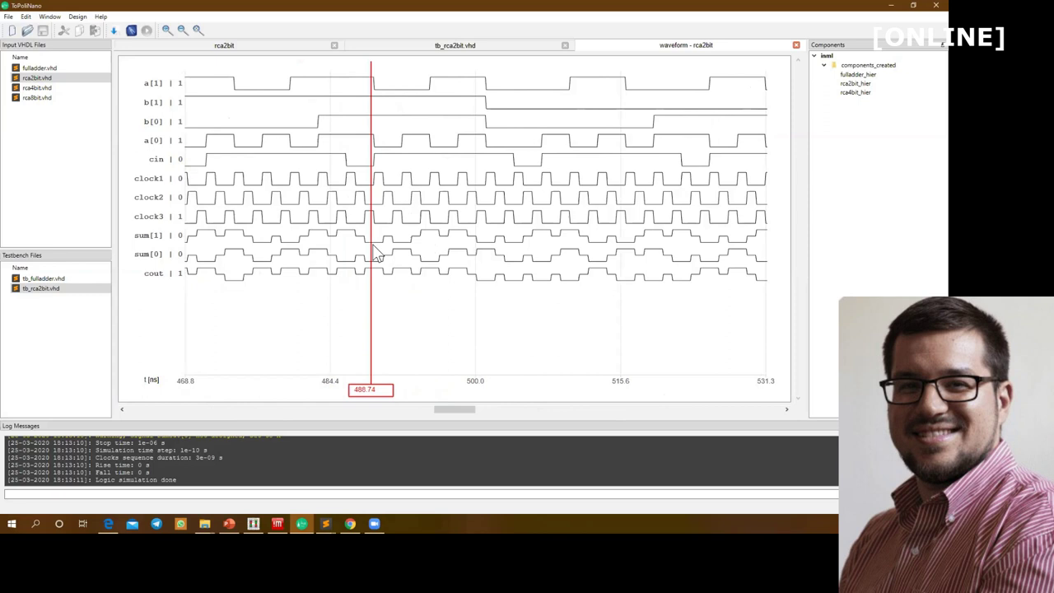
pyautogui.scroll(-5, 374, 255)
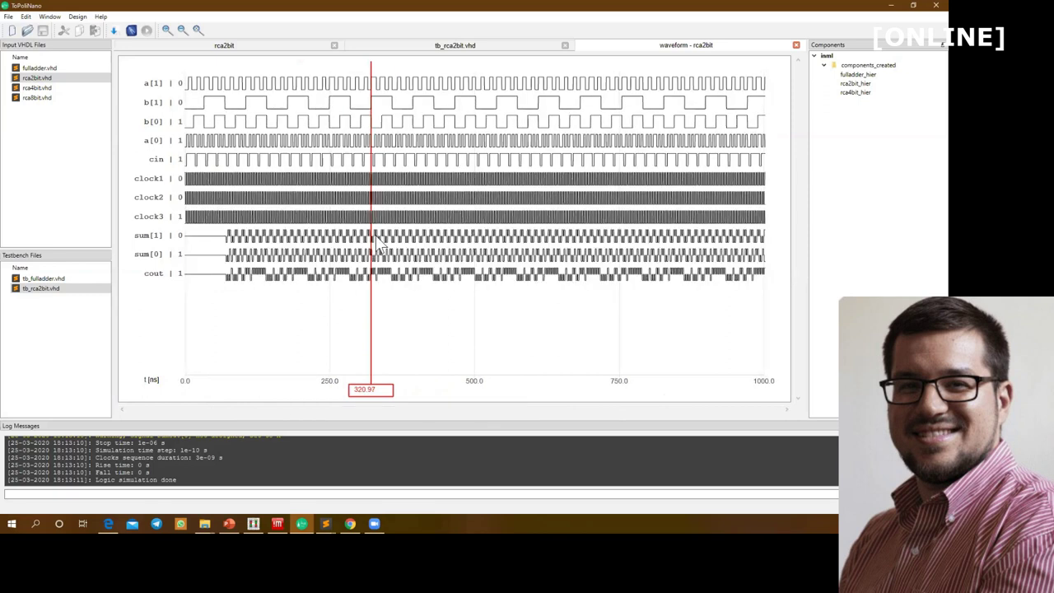
# Step: Close the waveform, the tb_rca2bit.vhd testbench and the rca2bit layout
pyautogui.click(796, 46)
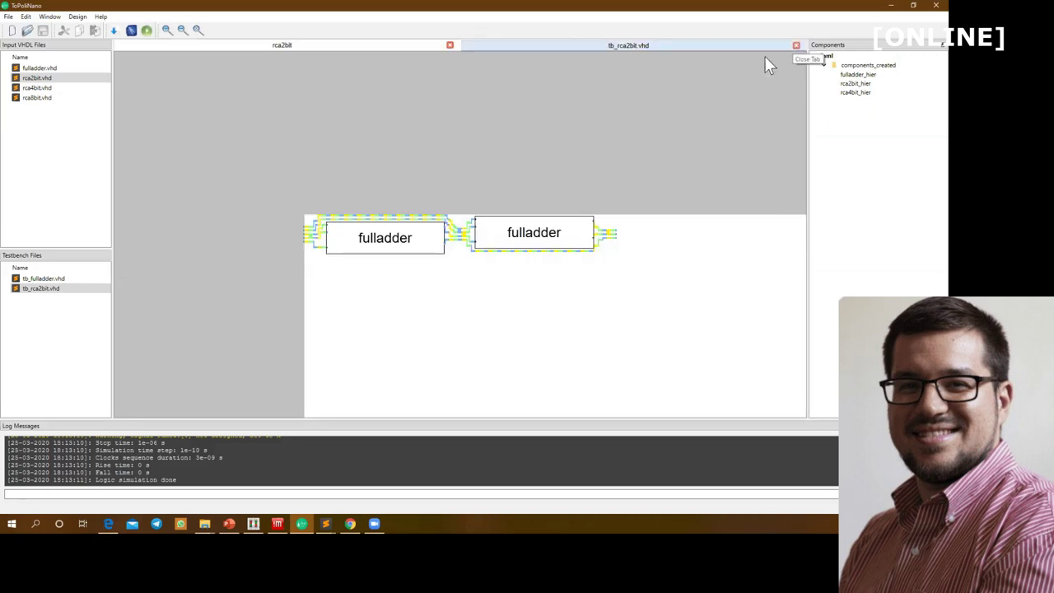
pyautogui.click(796, 45)
pyautogui.click(796, 45)
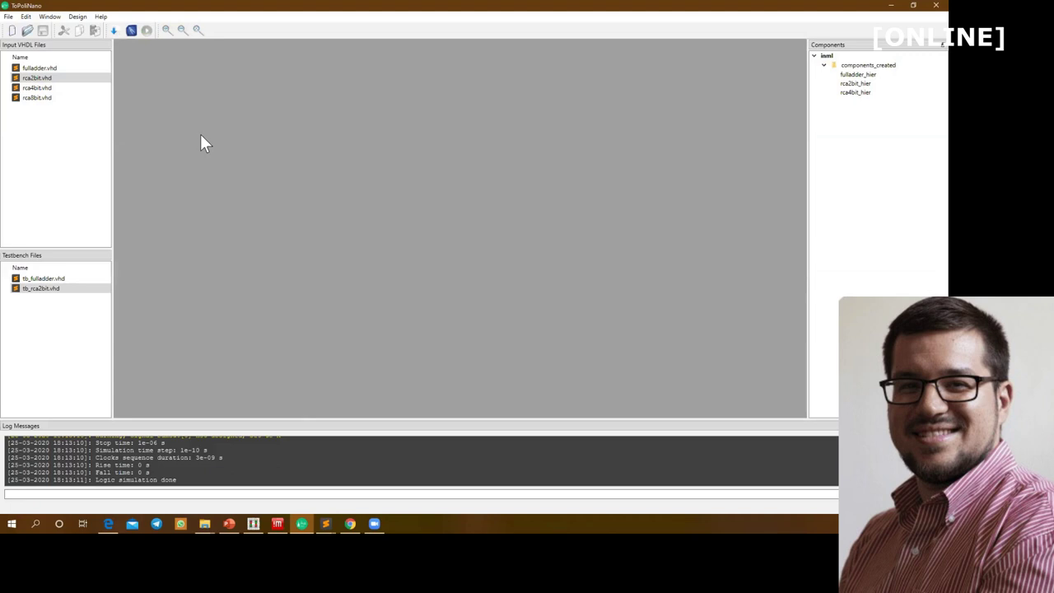
# Step: Set fulladder.vhd as the top level, compile it and generate its Fully Hierarchical layout with the Barycenter algorithm
pyautogui.click(41, 69)
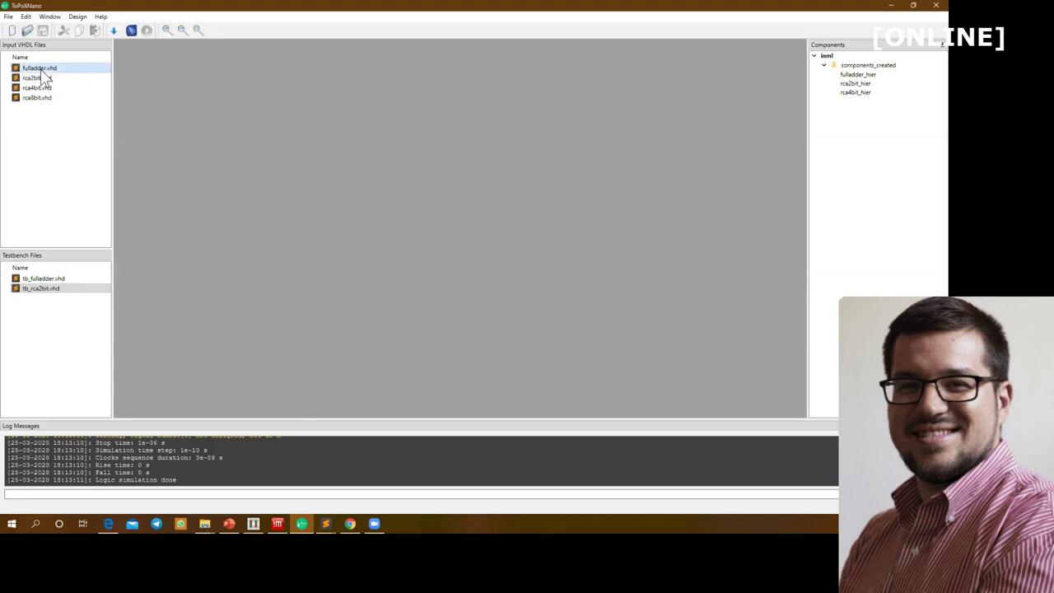
pyautogui.doubleClick(41, 72)
pyautogui.click(795, 45)
pyautogui.rightClick(50, 69)
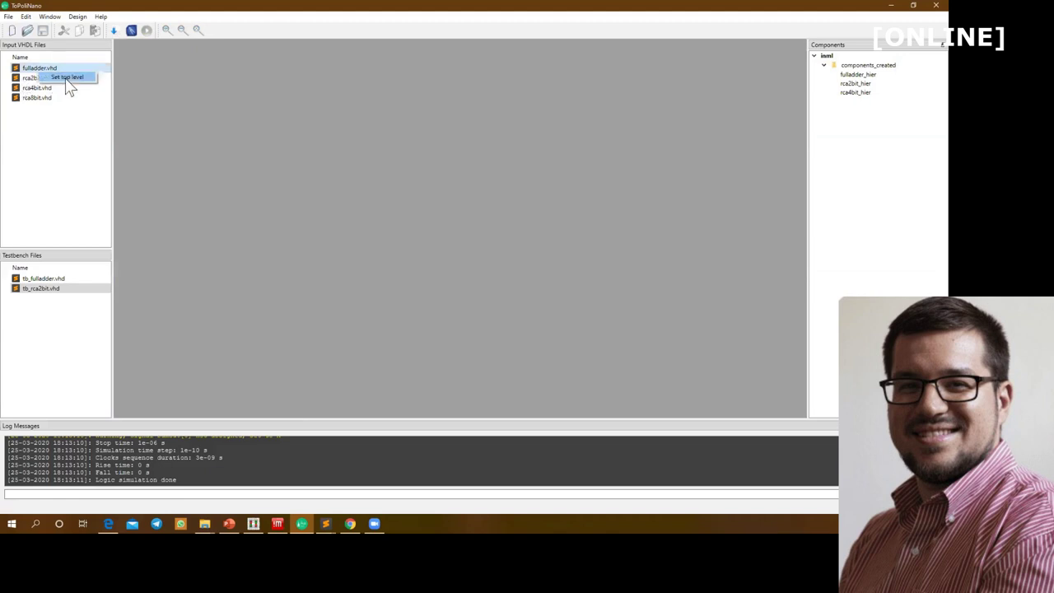
pyautogui.click(70, 77)
pyautogui.click(131, 30)
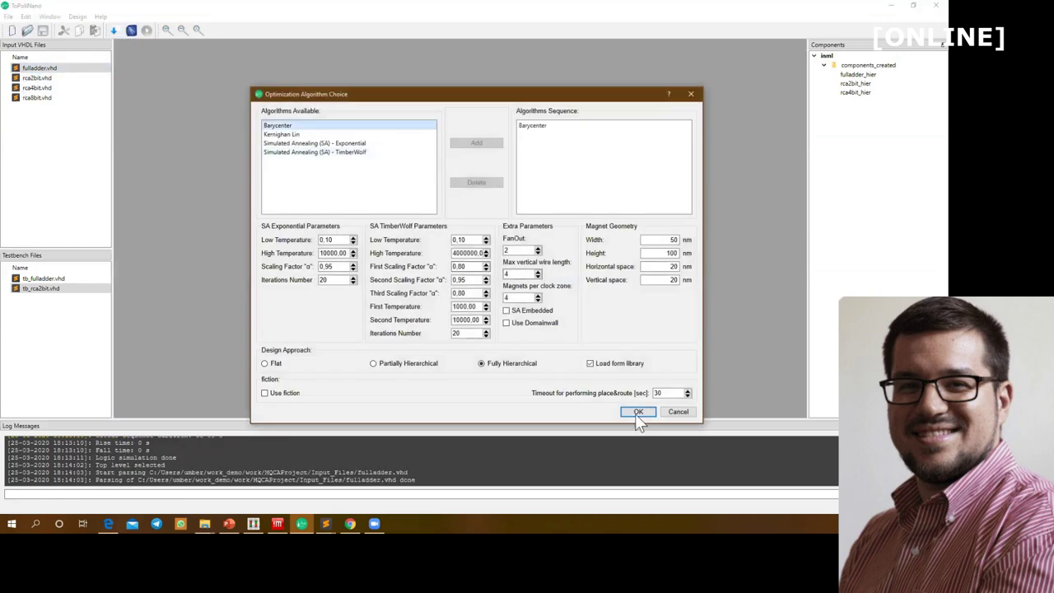
pyautogui.click(636, 412)
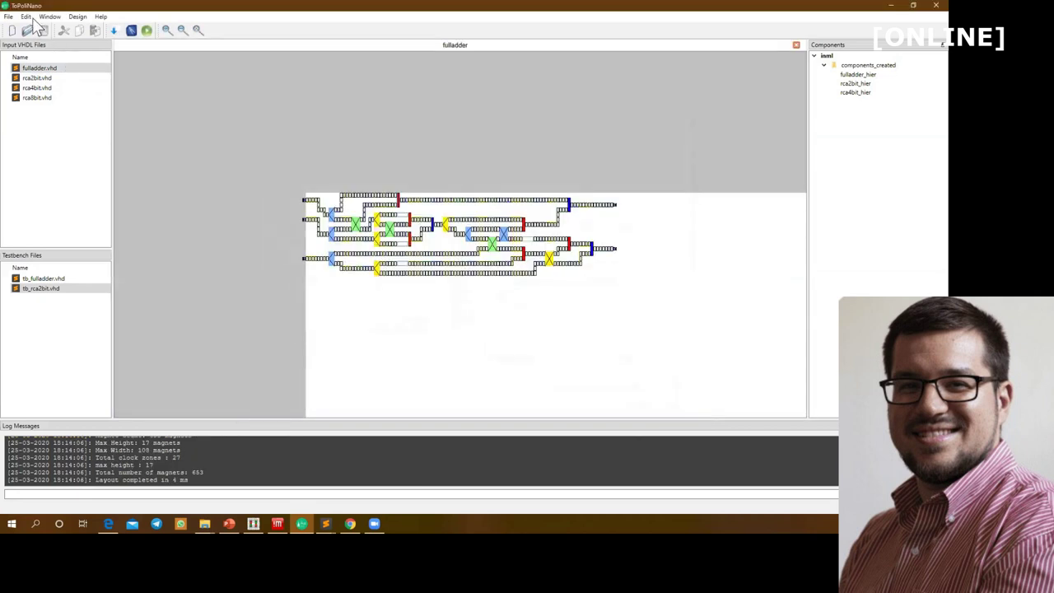
# Step: Save the full adder layout as fulladder.qll in the Results folder, replacing the existing file
pyautogui.click(6, 17)
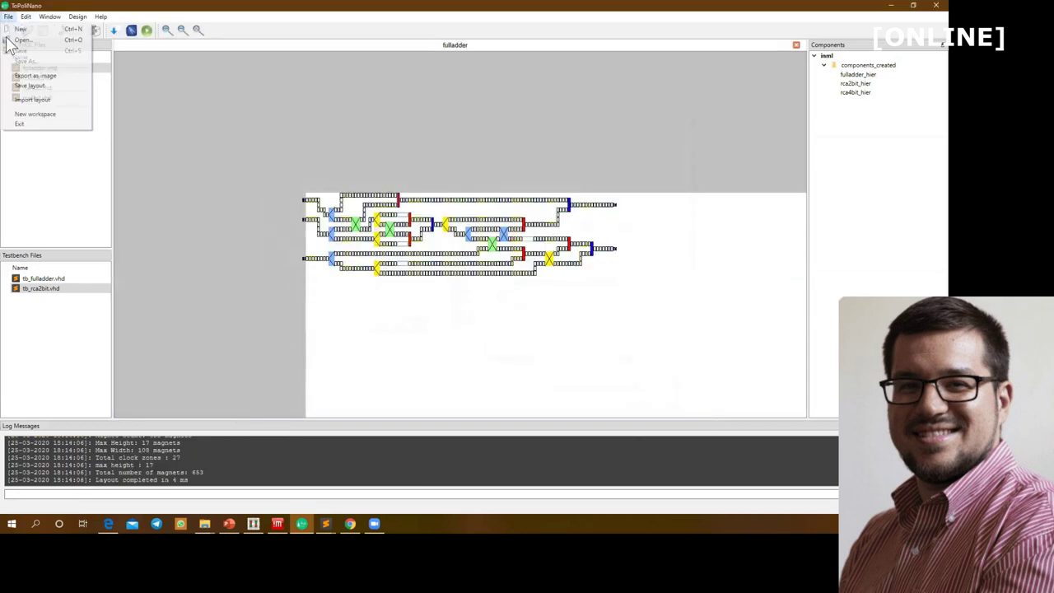
pyautogui.click(45, 96)
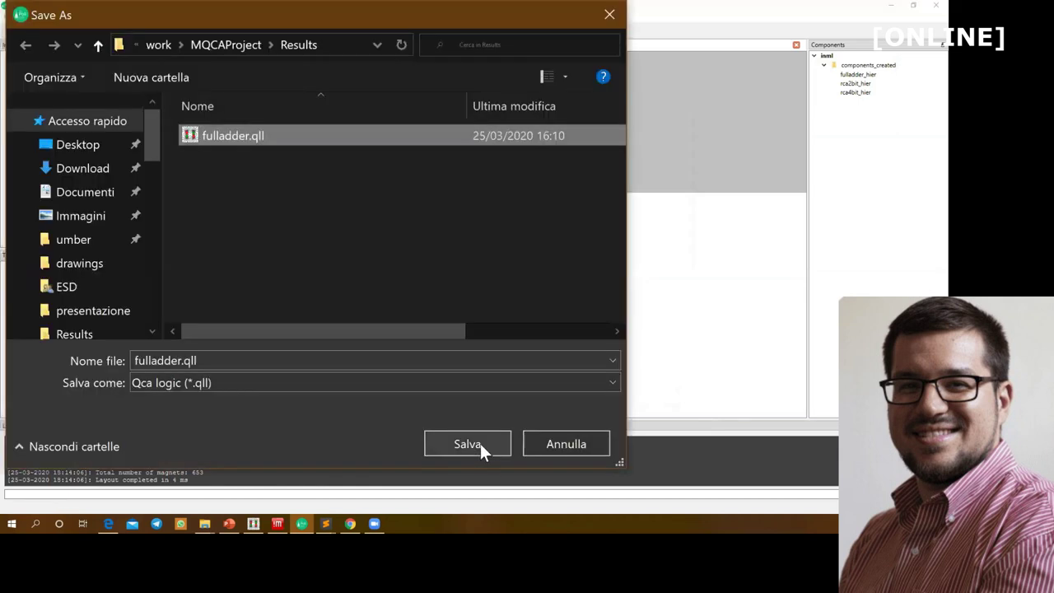
pyautogui.click(480, 443)
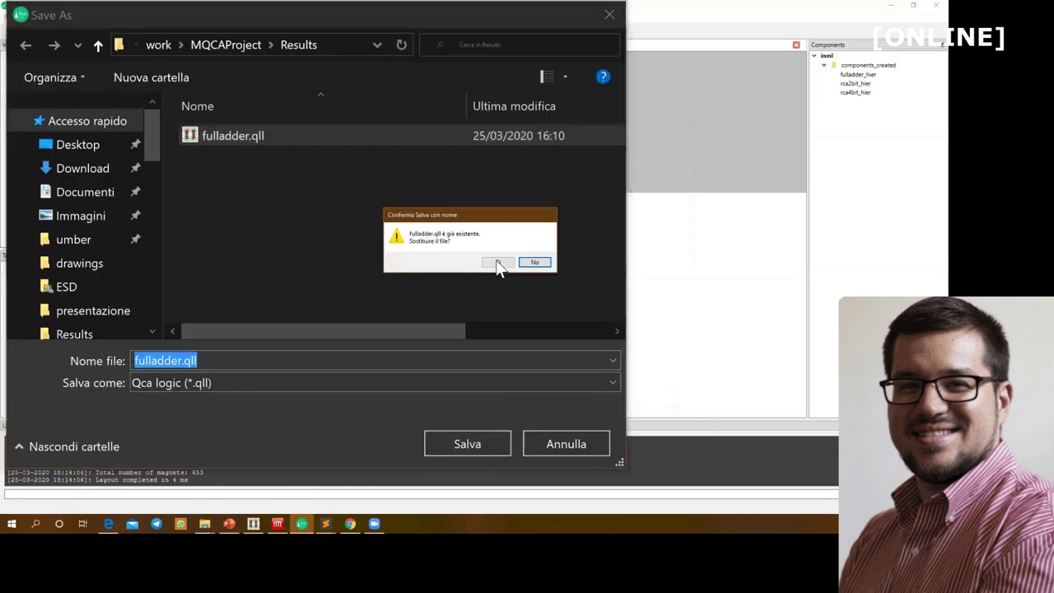
pyautogui.click(497, 262)
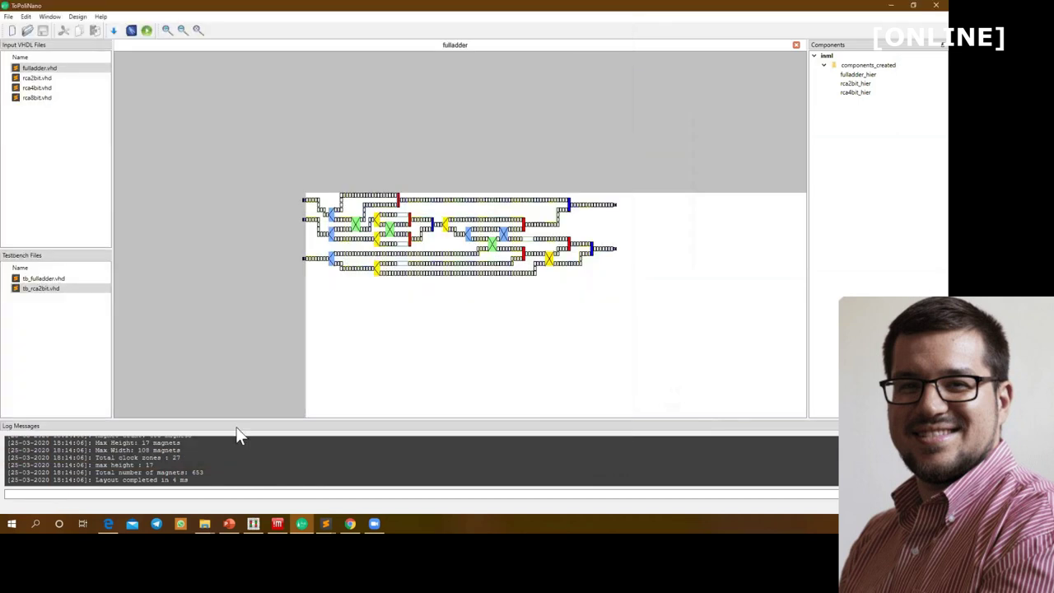
# Step: Switch to MagCAD and open the saved fulladder.qll layout
pyautogui.hotkey('alt', 'Tab')
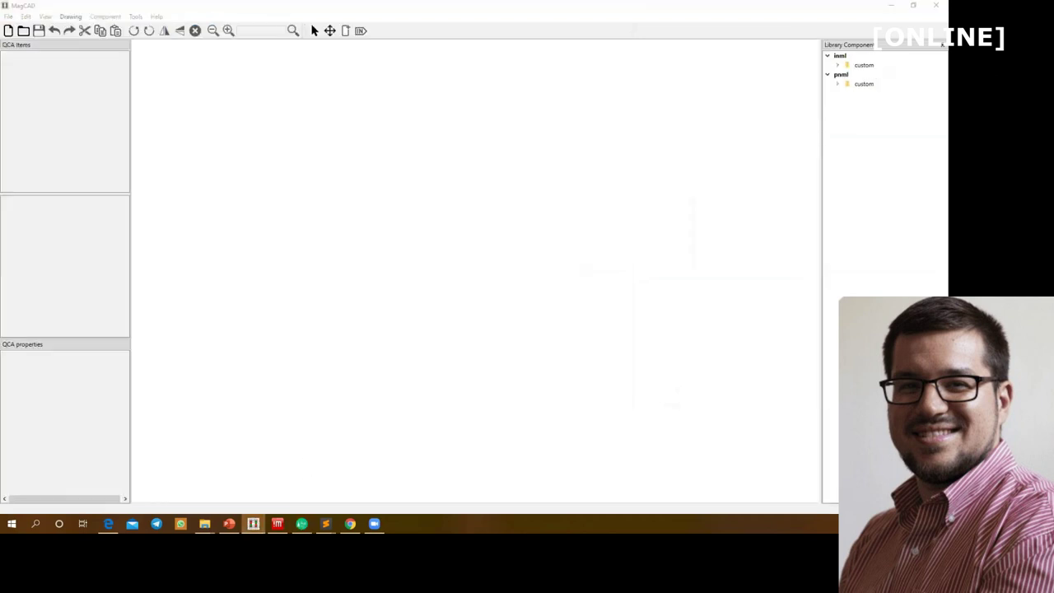
pyautogui.hotkey('alt', 'Tab')
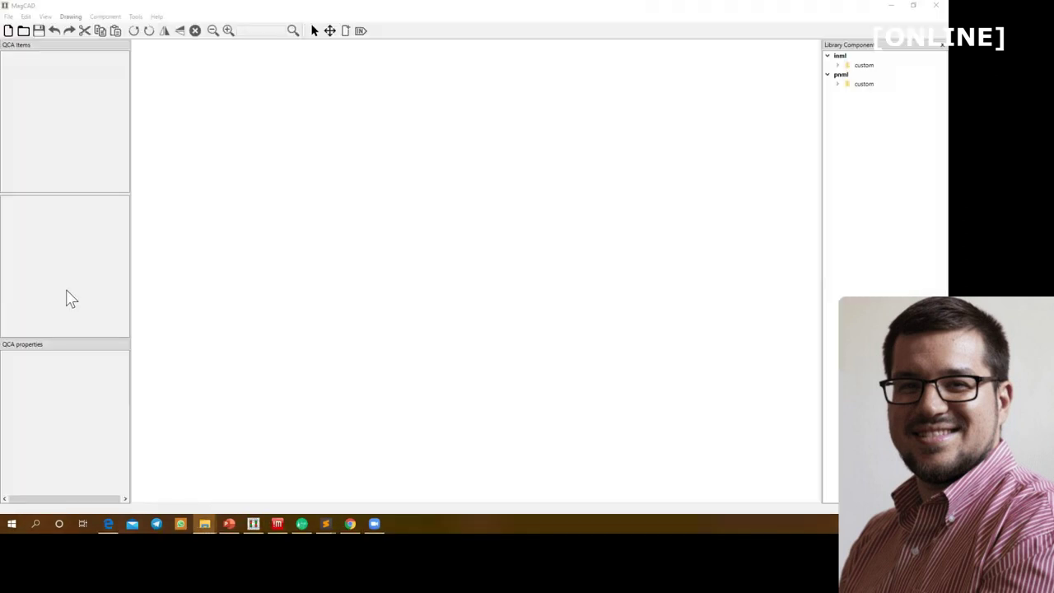
pyautogui.moveTo(71, 299); pyautogui.dragTo(74, 265)
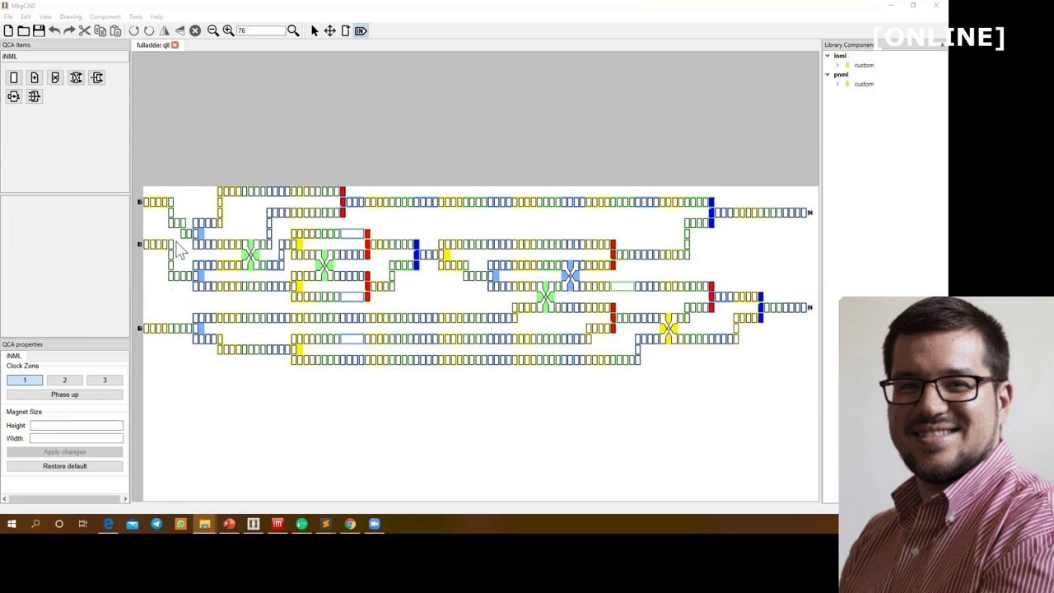
# Step: Straighten the upper two input wires by deleting their bend magnets and moving the input sections down in line with the couplers
pyautogui.click(237, 222)
pyautogui.moveTo(257, 131); pyautogui.dragTo(399, 425)
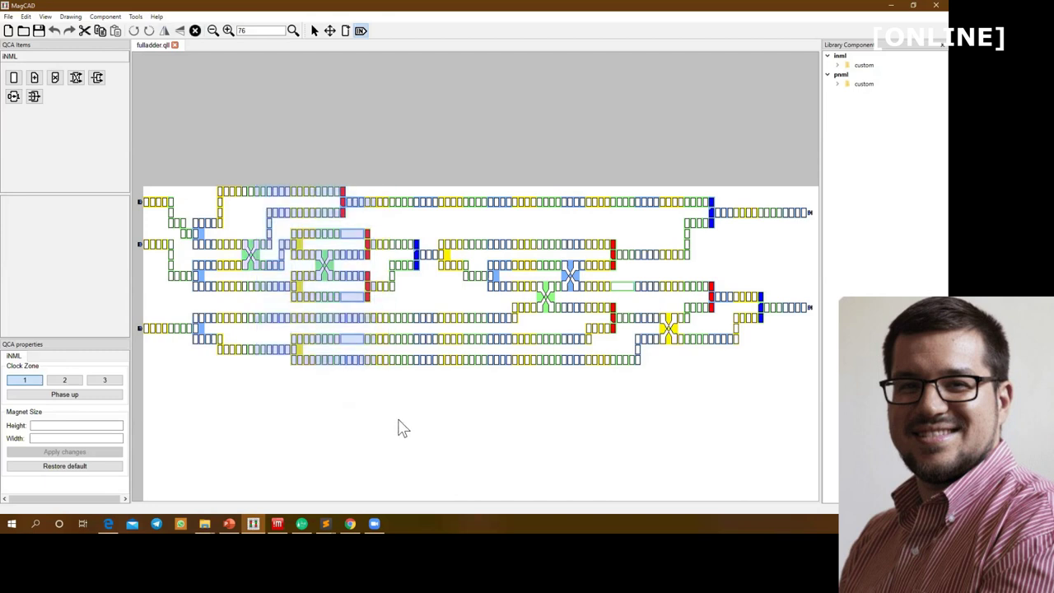
pyautogui.click(173, 204)
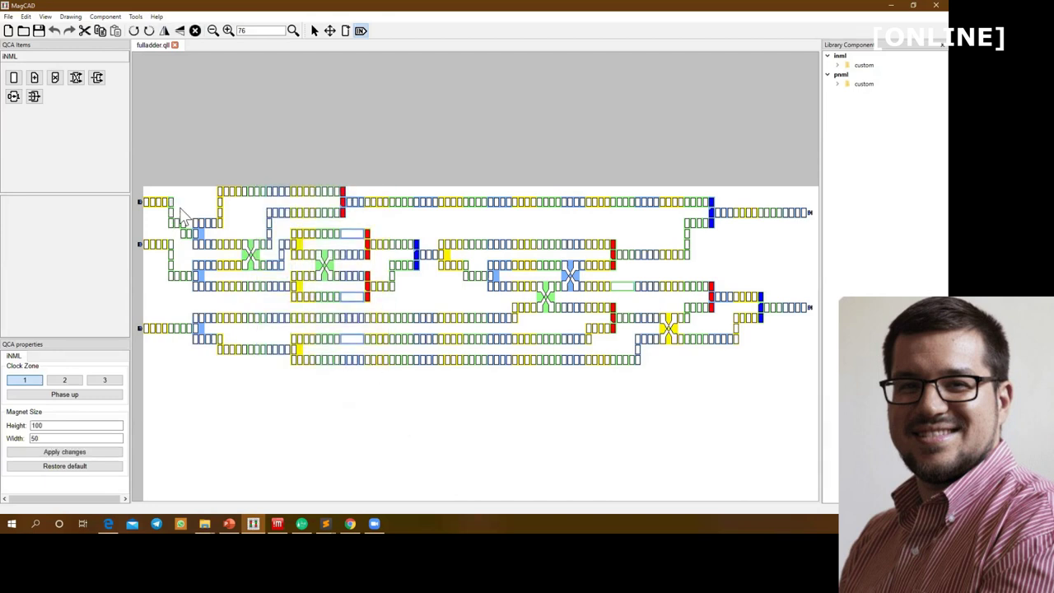
pyautogui.press('Delete')
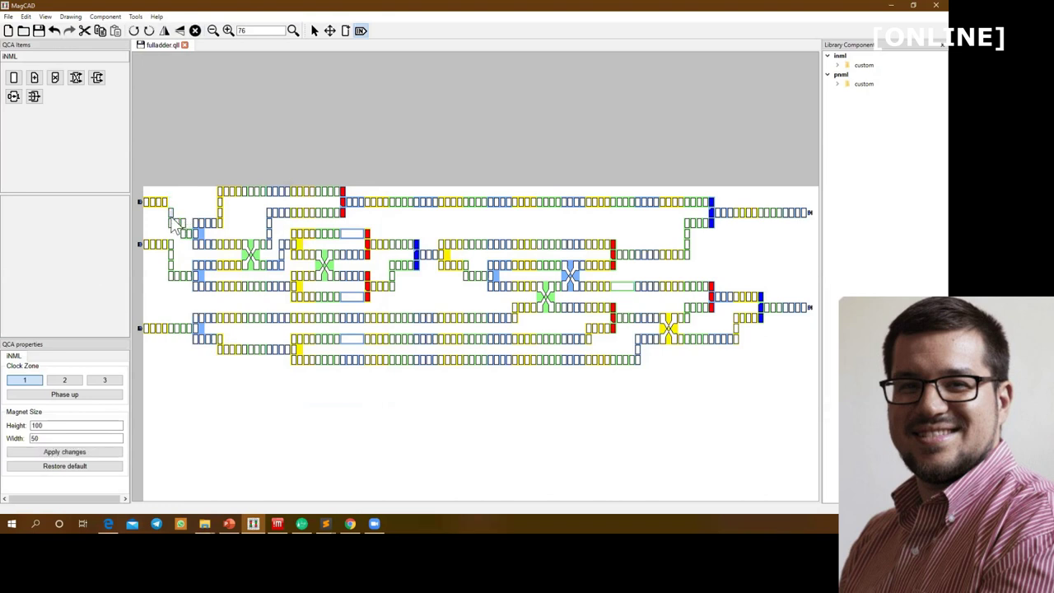
pyautogui.moveTo(161, 202); pyautogui.dragTo(161, 224)
pyautogui.click(175, 293)
pyautogui.moveTo(168, 236); pyautogui.dragTo(151, 275)
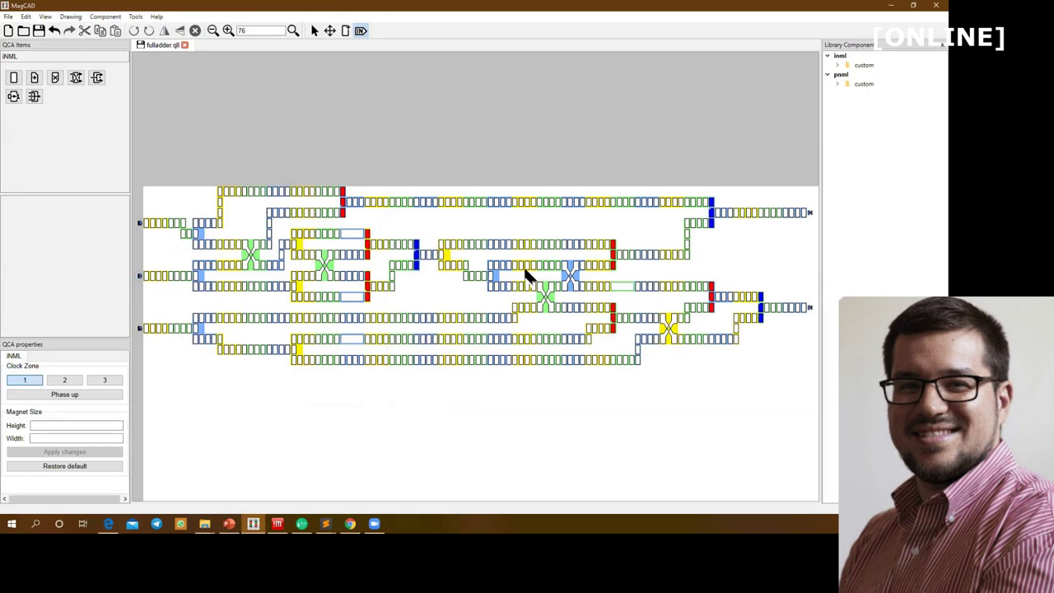
# Step: Save the edited fulladder.qll, switch back to ToPoliNano and close the original fulladder layout
pyautogui.click(38, 33)
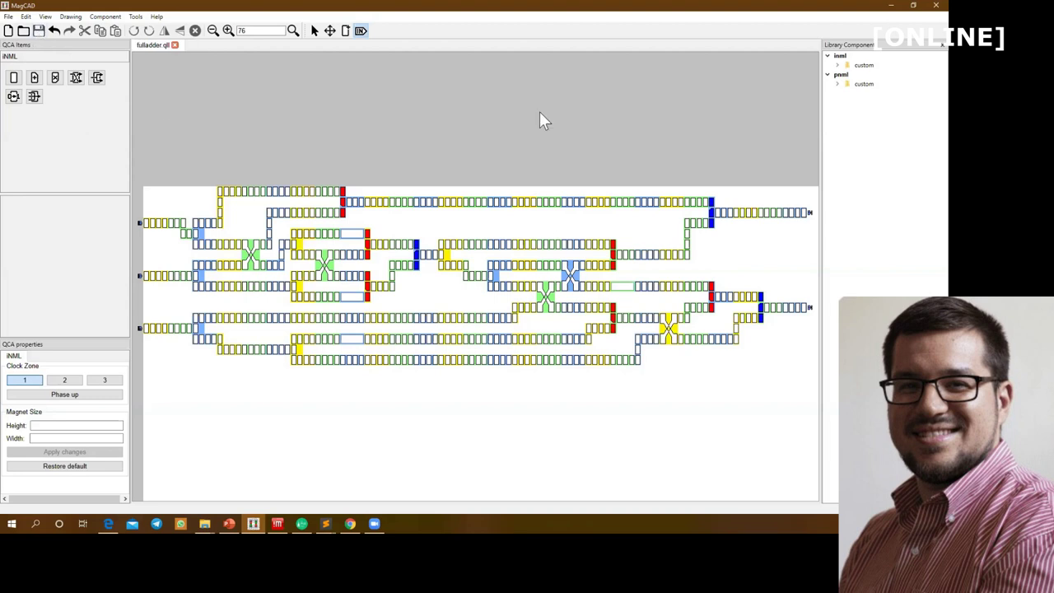
pyautogui.click(890, 5)
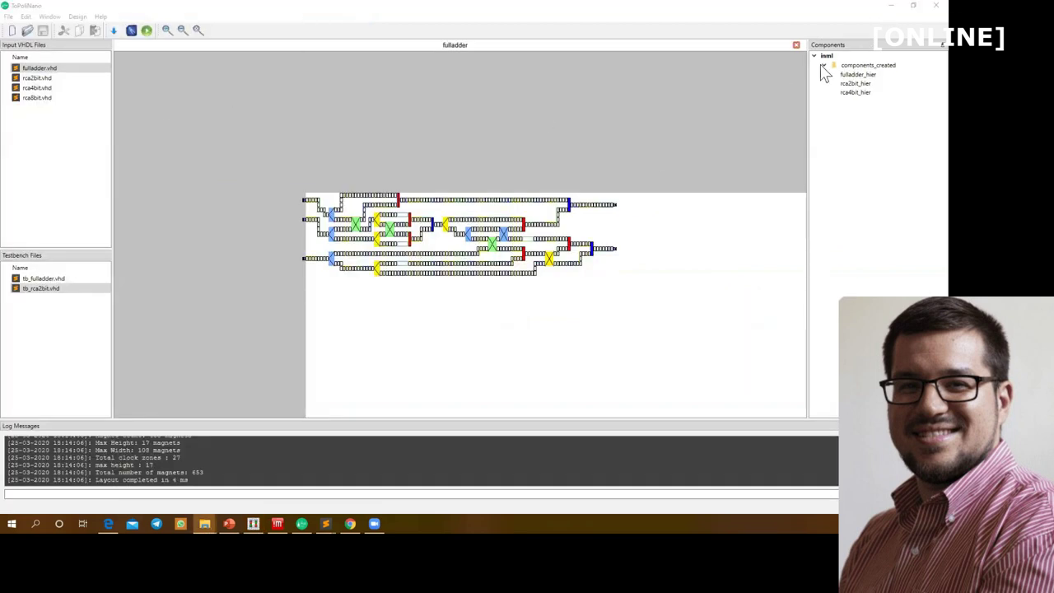
pyautogui.click(795, 45)
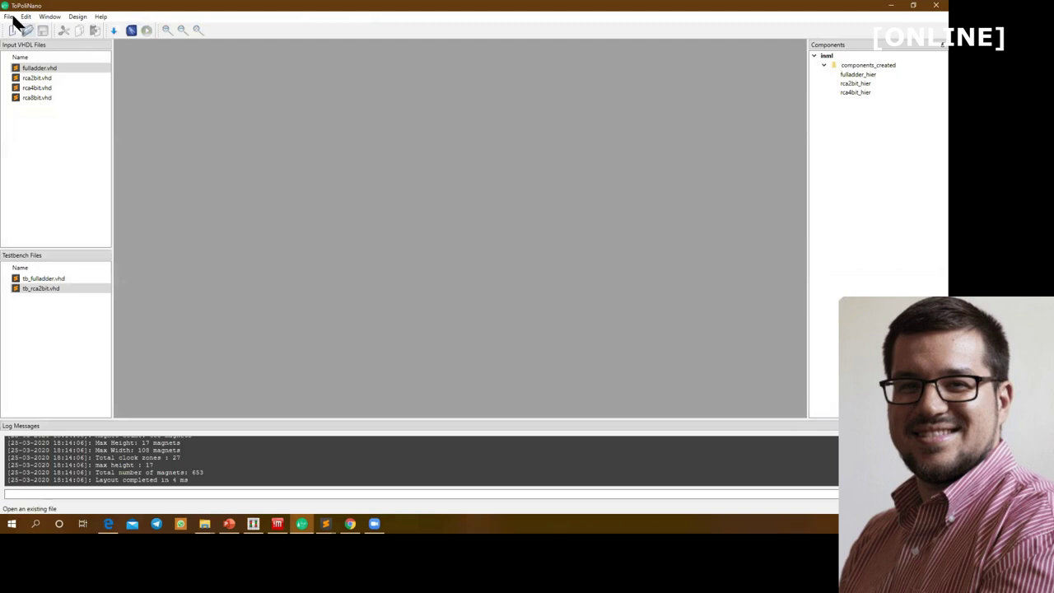
# Step: Import the edited fulladder.qll layout from the MQCAProject Results folder
pyautogui.click(10, 17)
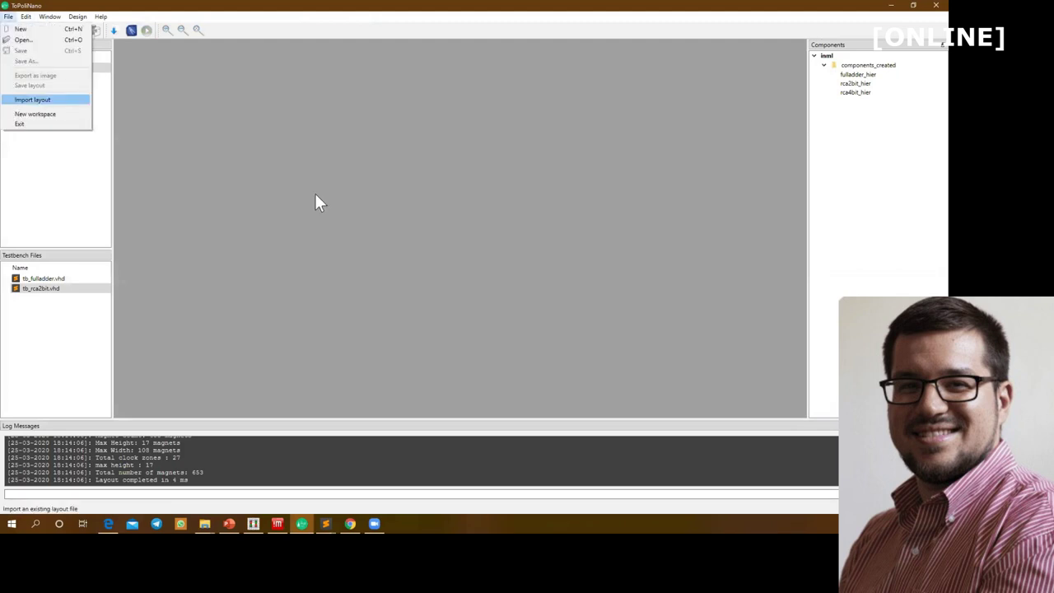
pyautogui.press('Return')
pyautogui.click(177, 43)
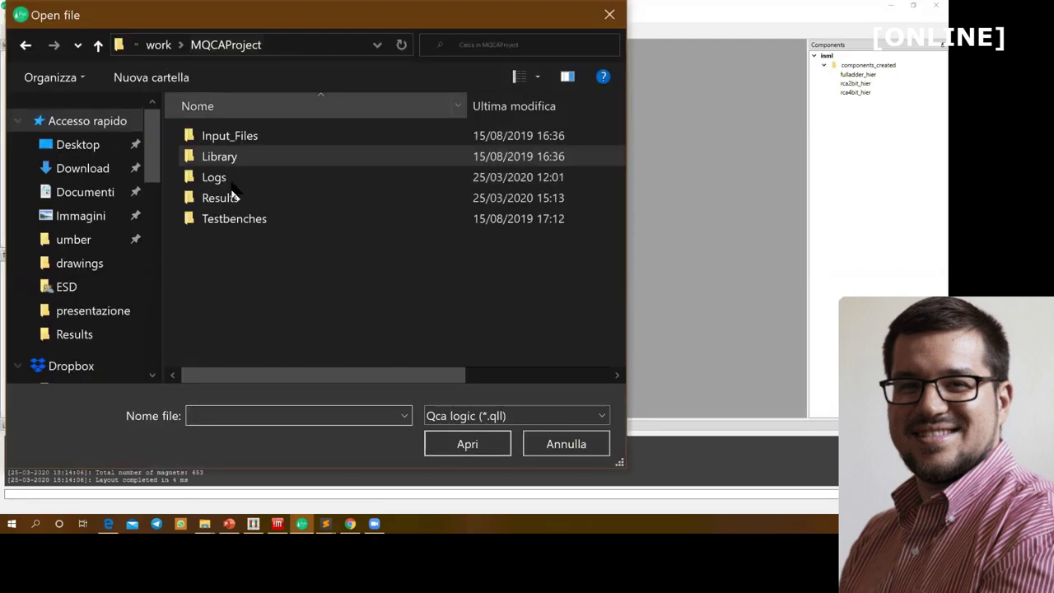
pyautogui.doubleClick(228, 193)
pyautogui.click(219, 131)
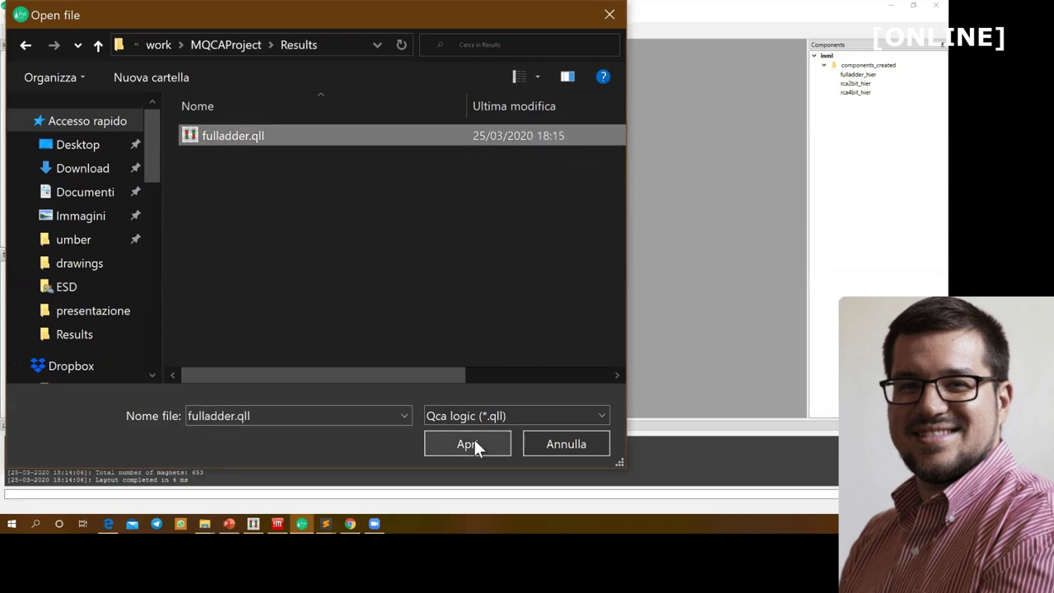
pyautogui.click(474, 443)
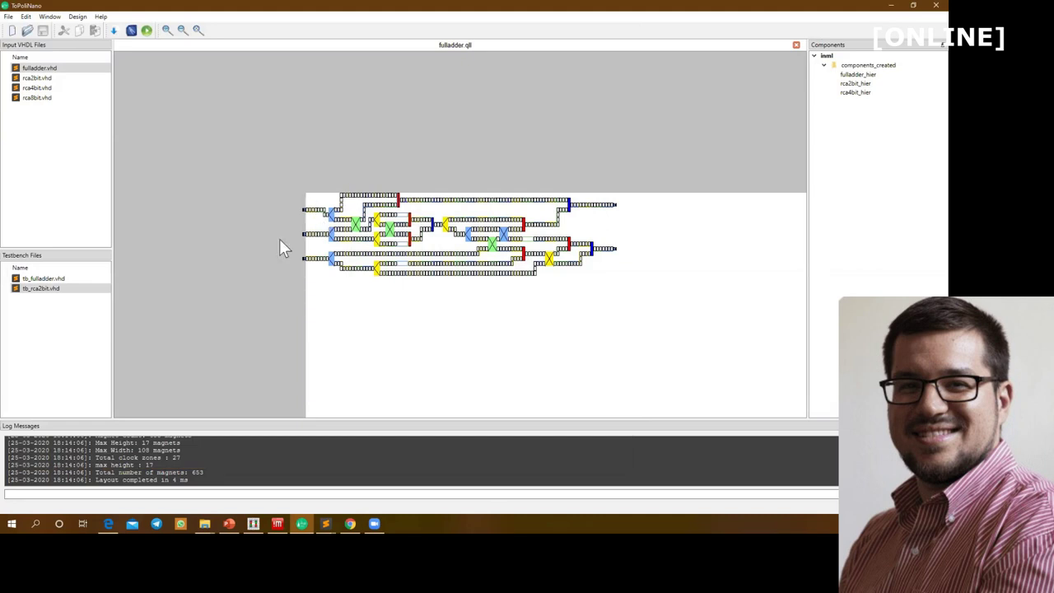
# Step: Simulate the imported layout for 1 us with a 3 ns clock using tb_fulladder.vhd as input waveform, and inspect the resulting signals
pyautogui.rightClick(73, 278)
pyautogui.click(149, 35)
pyautogui.click(496, 384)
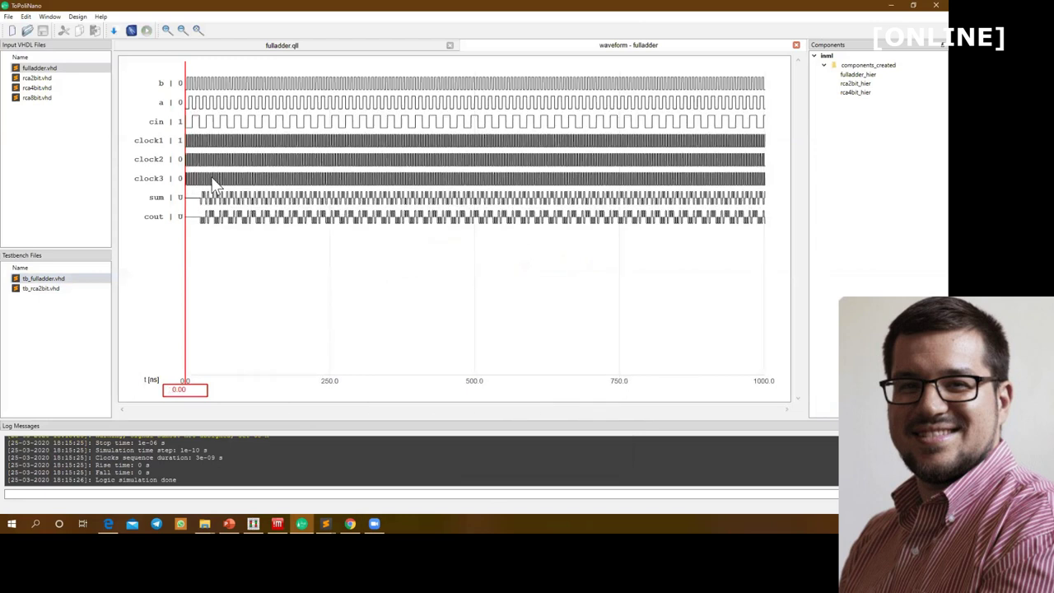
pyautogui.moveTo(194, 173); pyautogui.dragTo(207, 146)
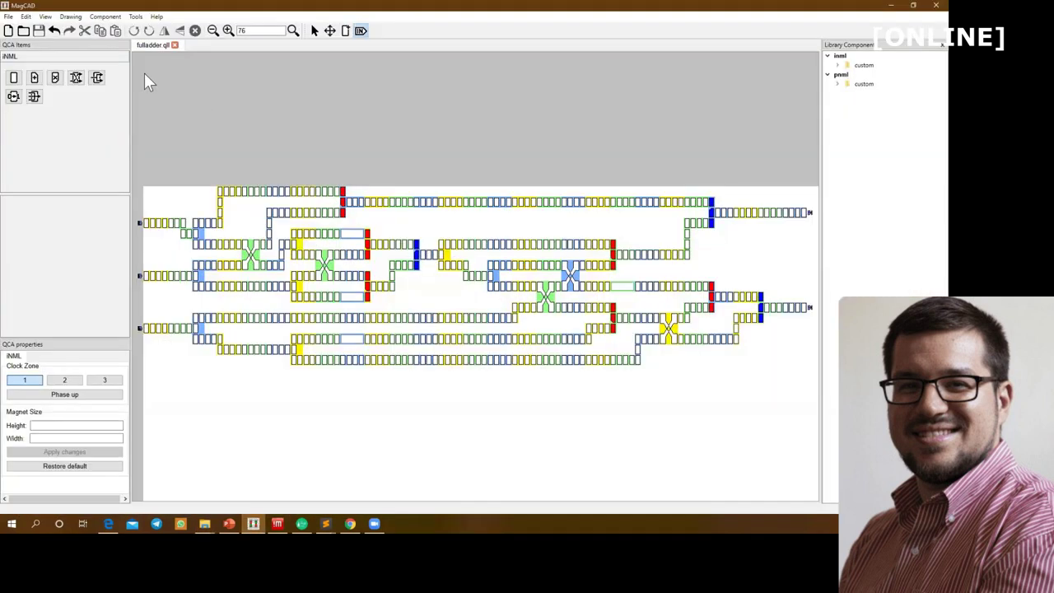
# Step: Switch to MagCAD and create a new pNML drawing with the default settings, viewing the MolQCA options along the way
pyautogui.click(8, 32)
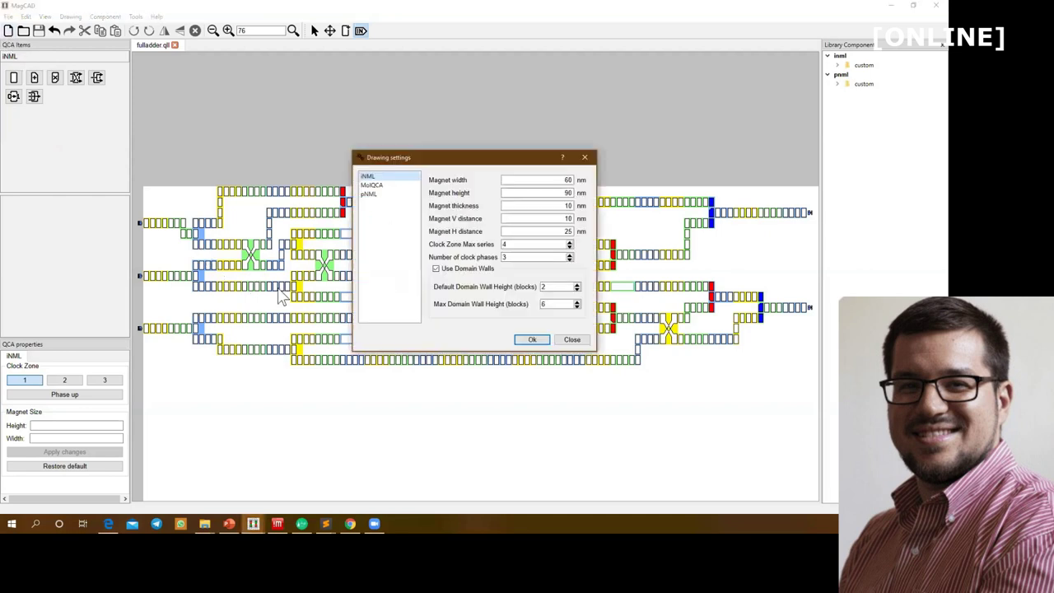
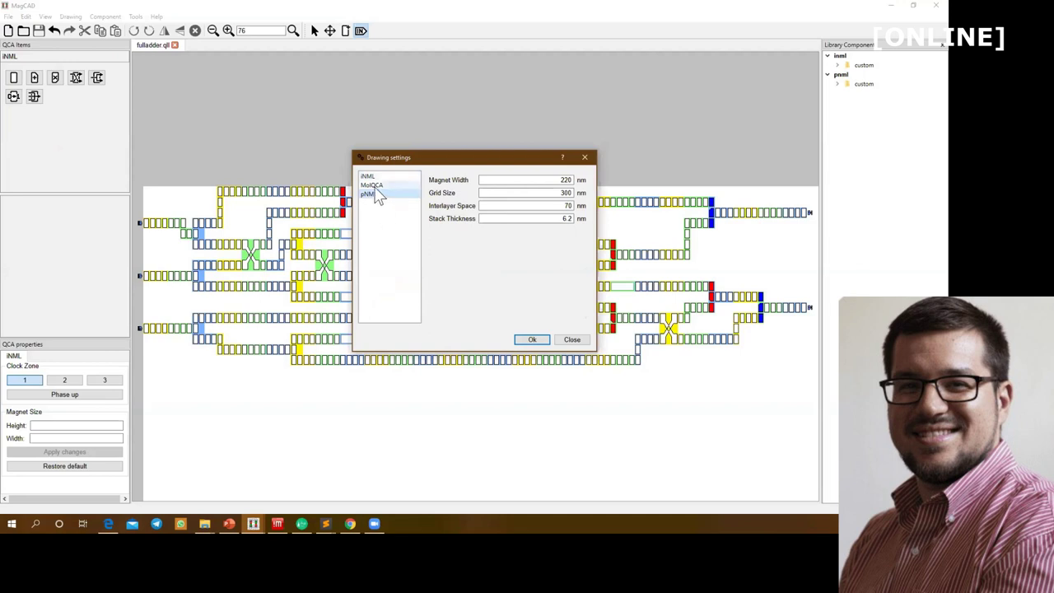
pyautogui.click(373, 186)
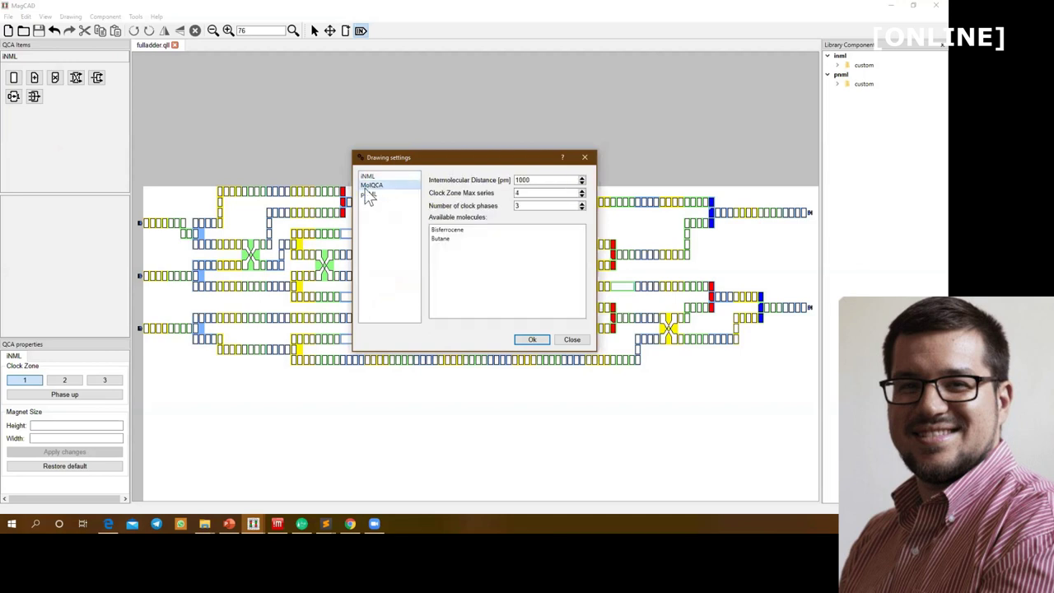
pyautogui.click(369, 194)
pyautogui.click(532, 341)
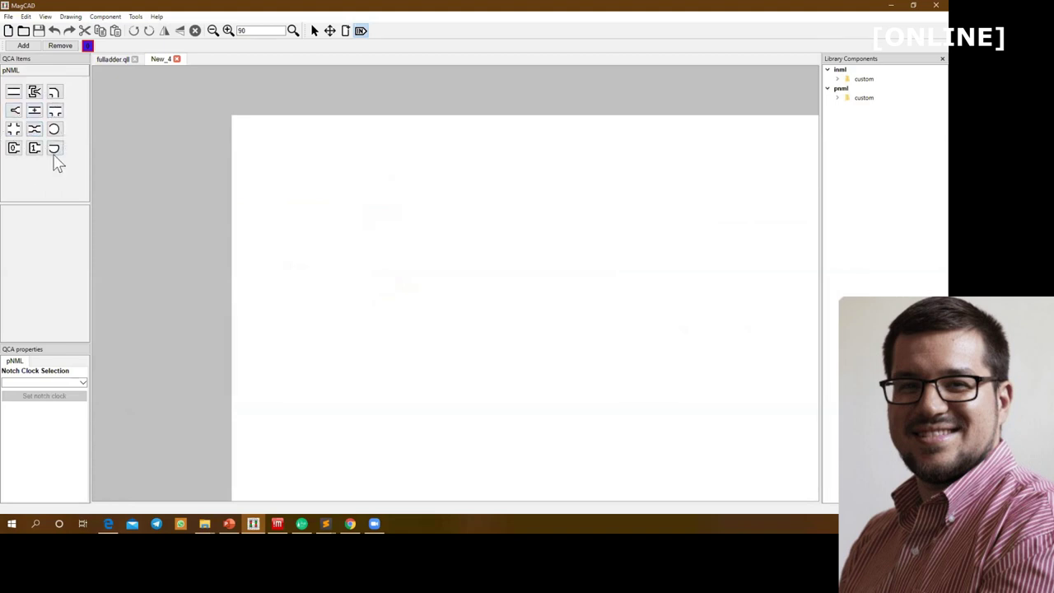
# Step: Place three tapered pNML elements in a column along the drawing's left edge, leaving one empty cell between neighbours
pyautogui.click(13, 114)
pyautogui.click(255, 156)
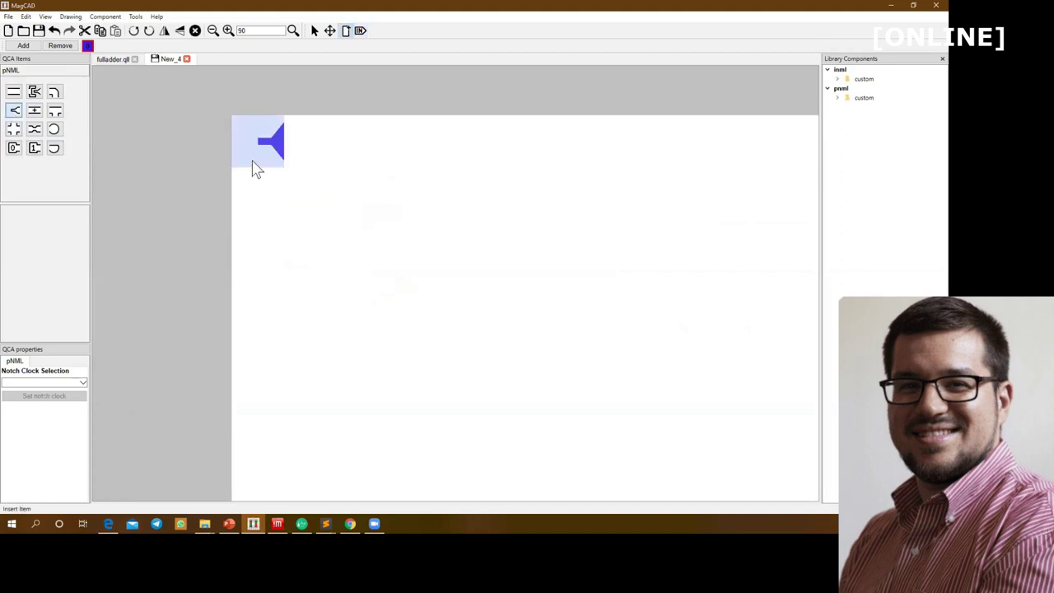
pyautogui.click(253, 246)
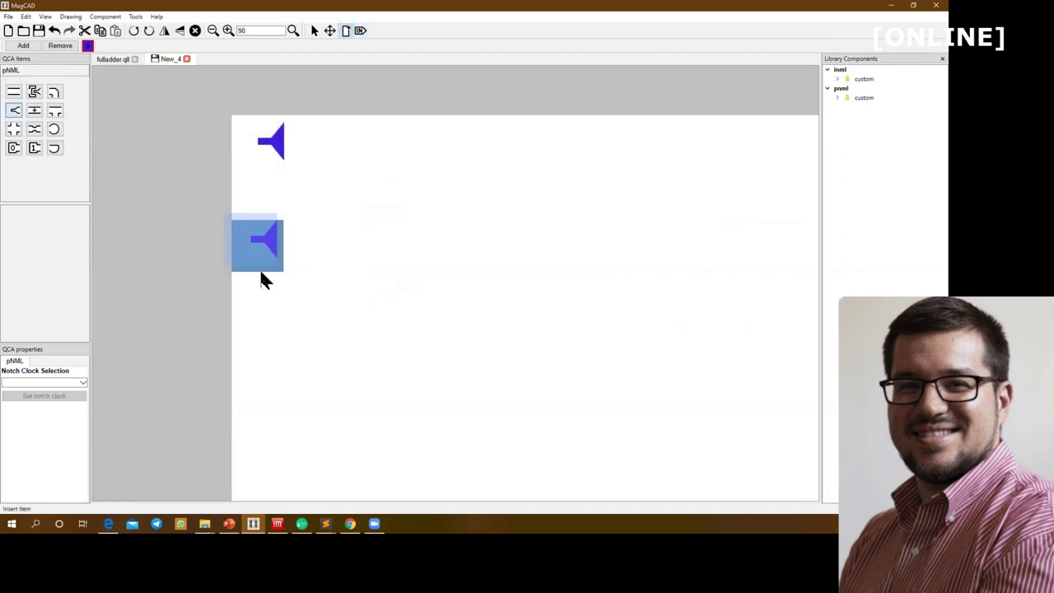
pyautogui.click(268, 346)
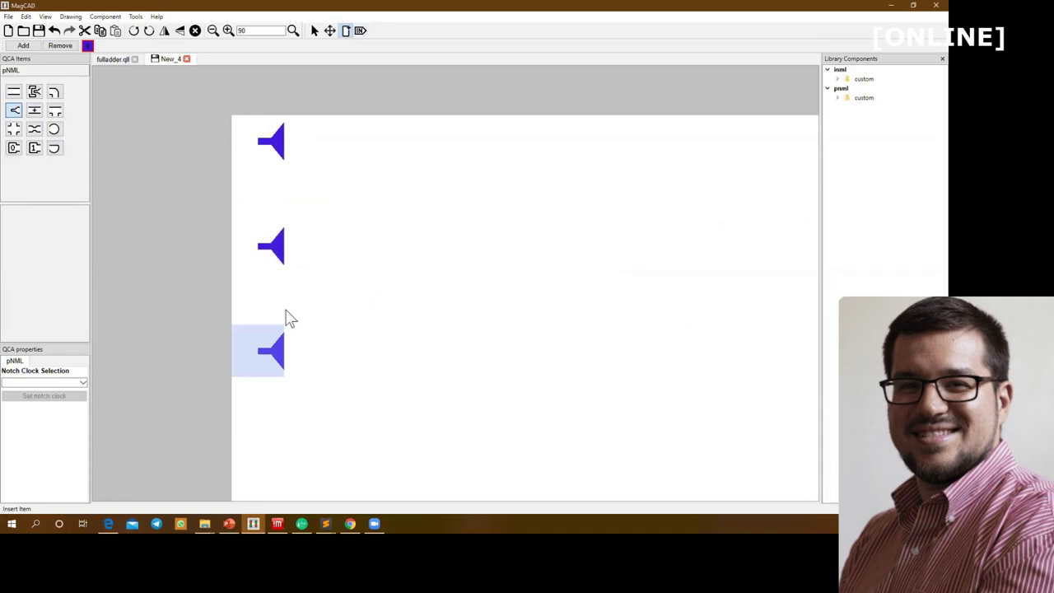
pyautogui.press('Escape')
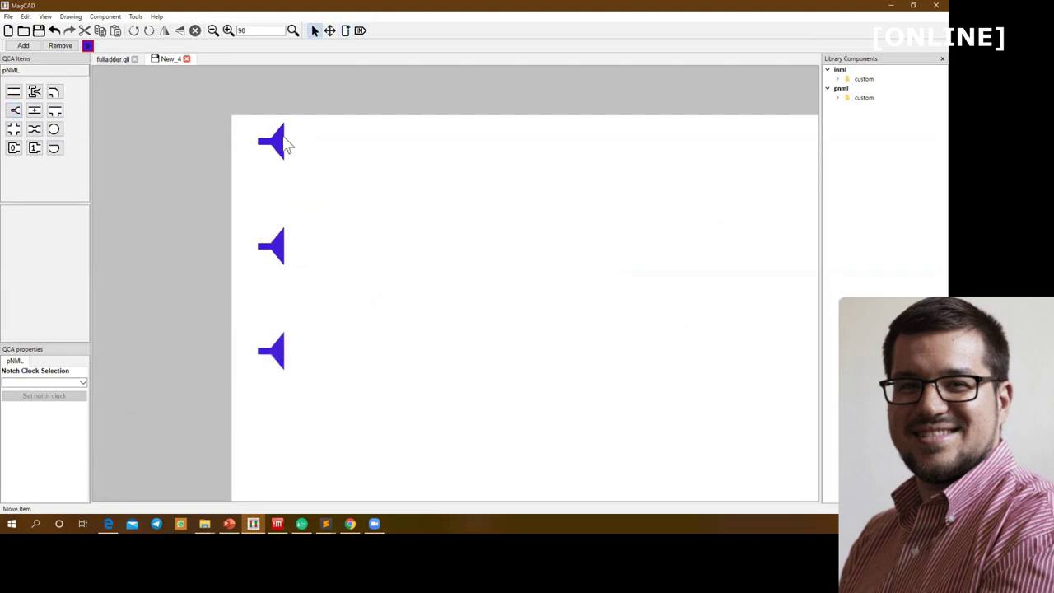
# Step: Place a straight domain wall segment directly after the upper and the lower tapered elements
pyautogui.click(54, 92)
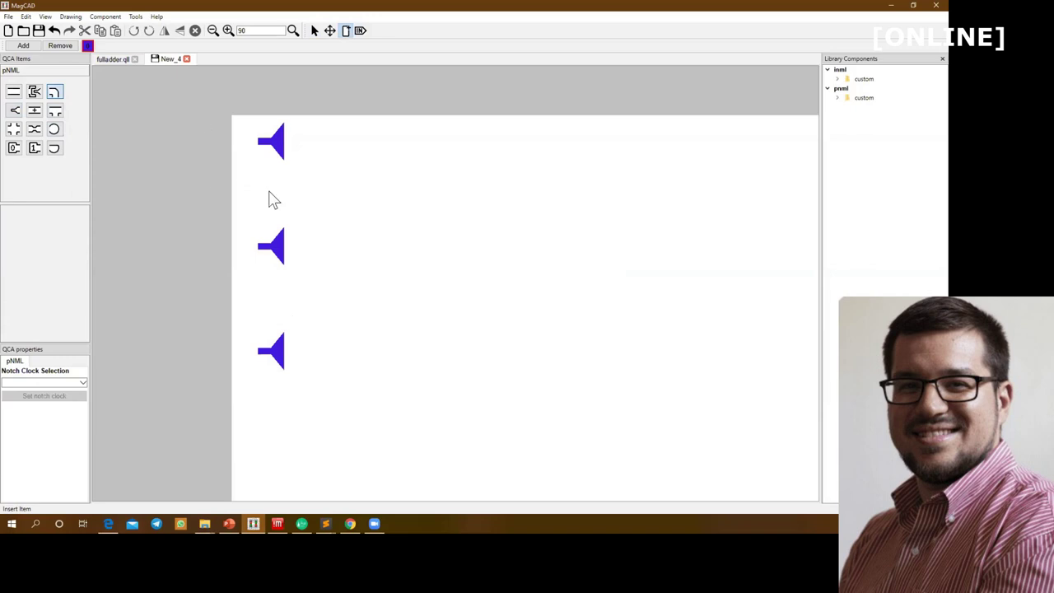
pyautogui.click(18, 94)
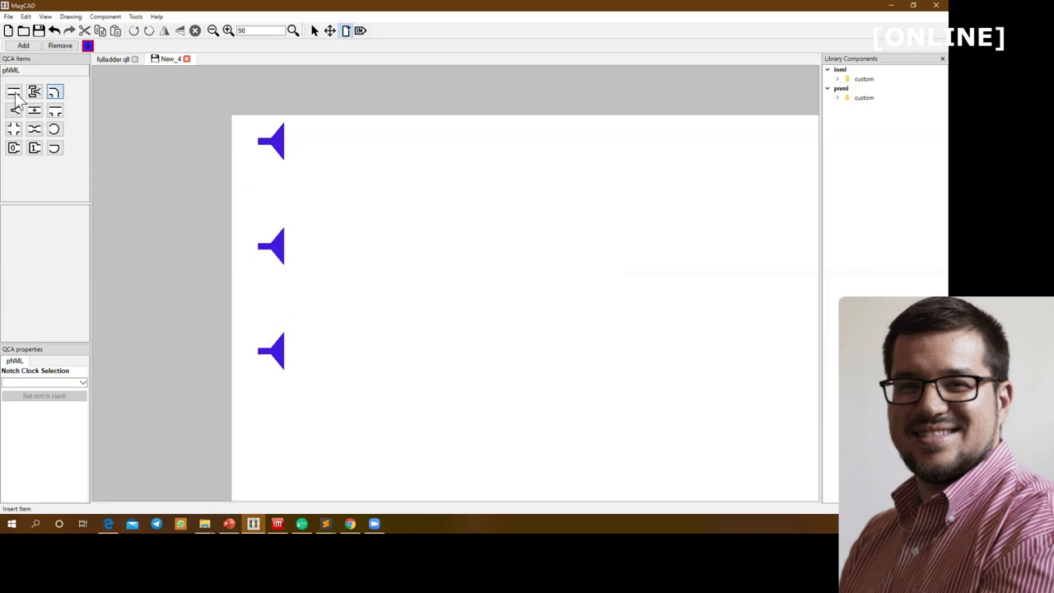
pyautogui.click(312, 147)
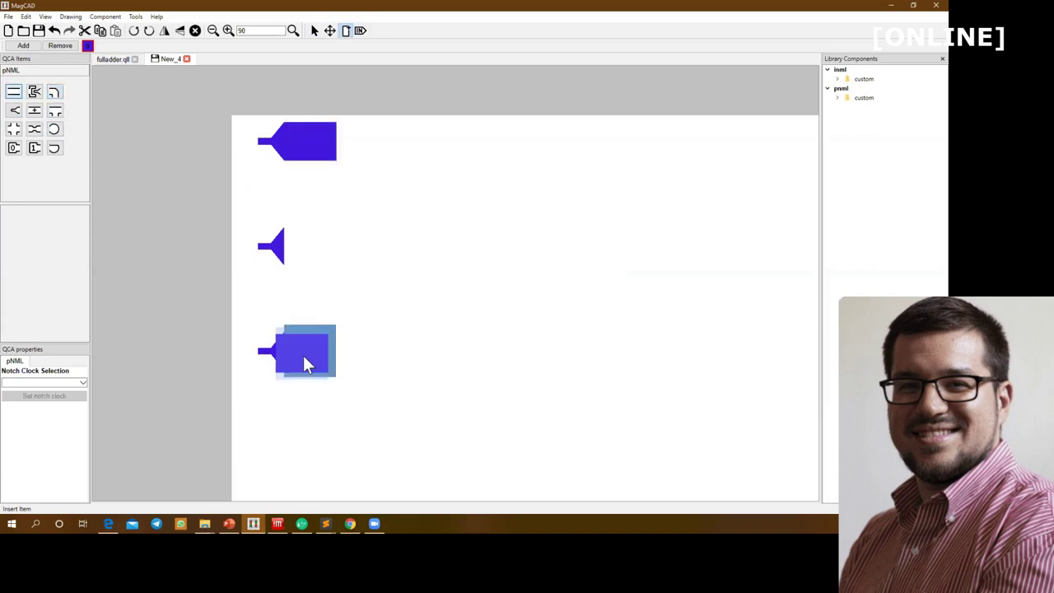
pyautogui.press('Escape')
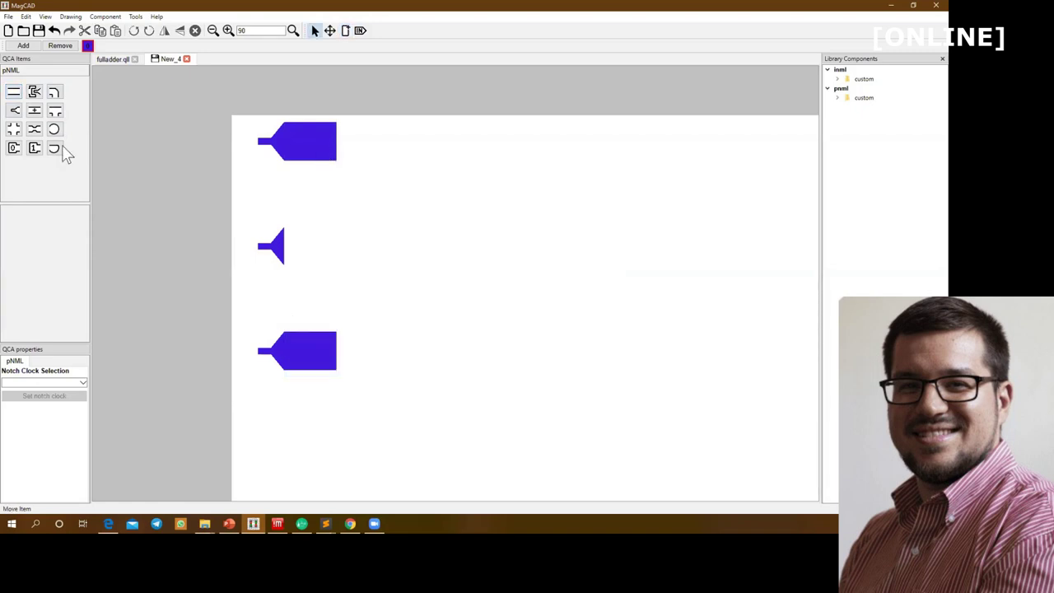
# Step: Place three round pads facing the empty central cell, rotating the upper and lower ones vertically, and join those two to their wires with corners
pyautogui.click(55, 131)
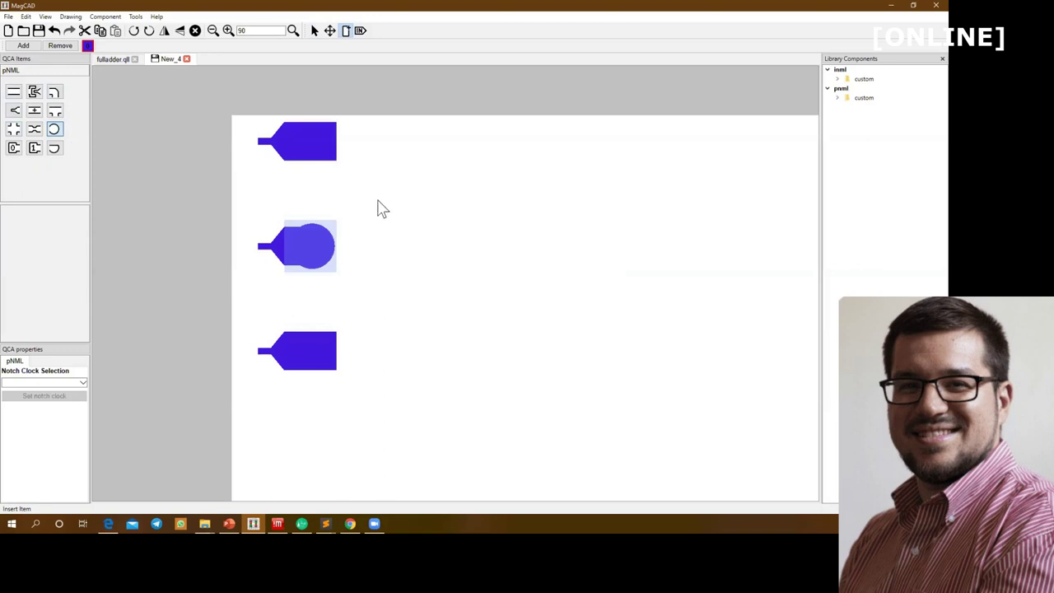
pyautogui.click(373, 239)
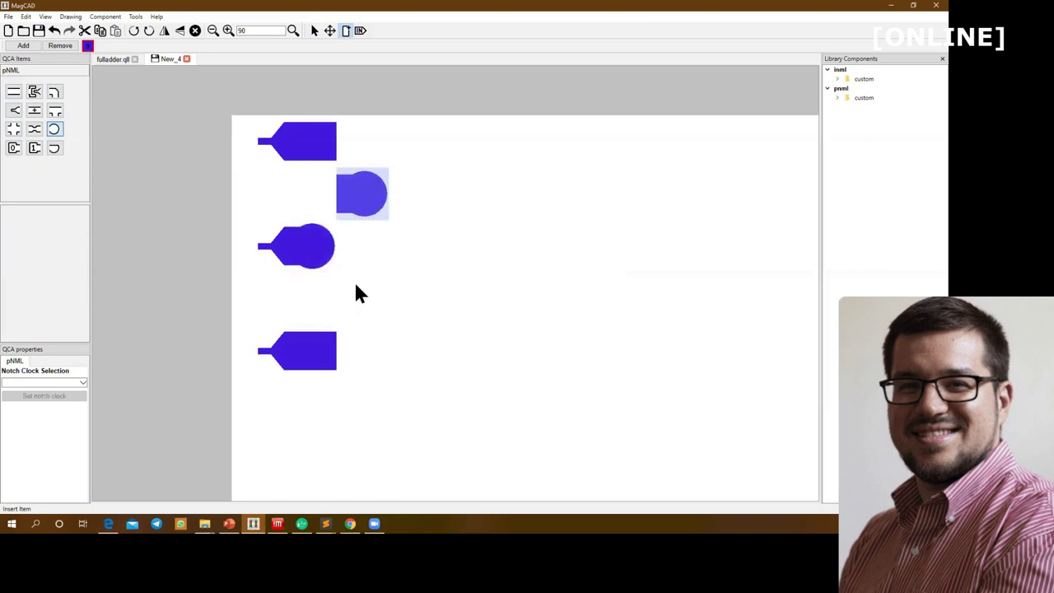
pyautogui.press('r')
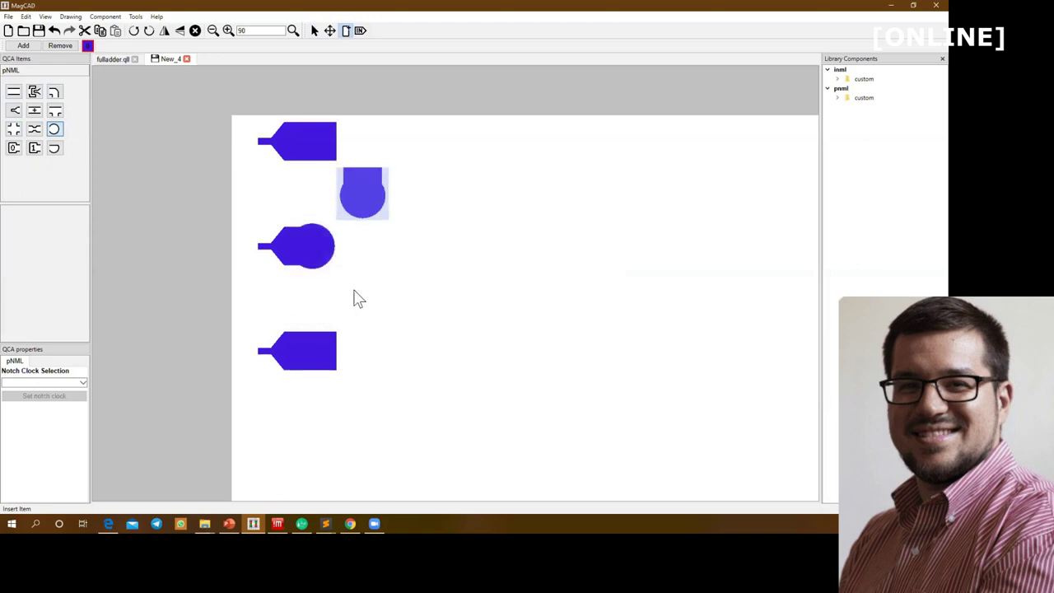
pyautogui.click(361, 315)
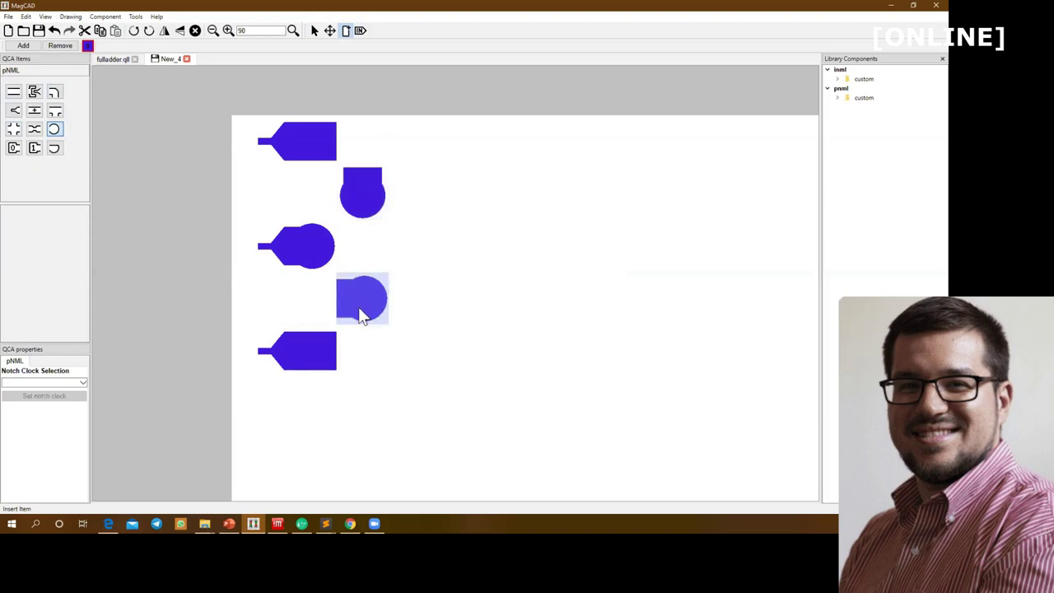
pyautogui.press('r')
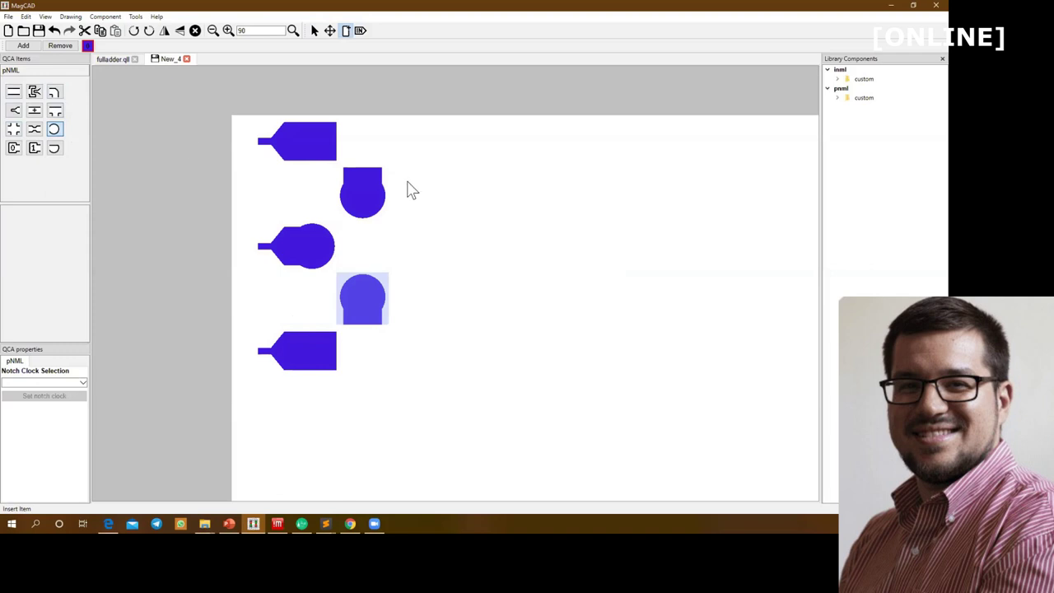
pyautogui.click(359, 139)
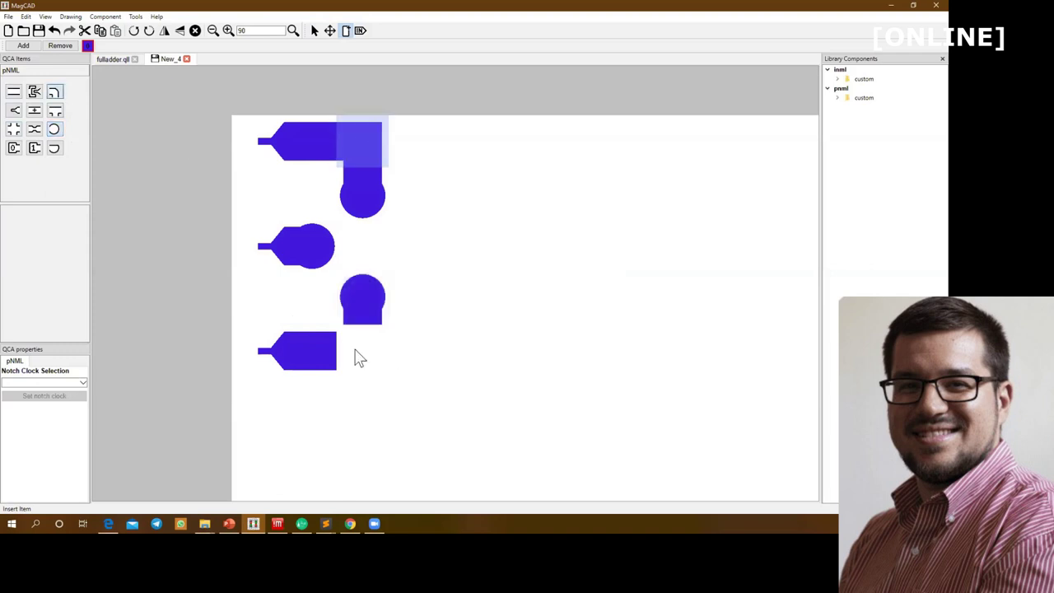
pyautogui.click(356, 350)
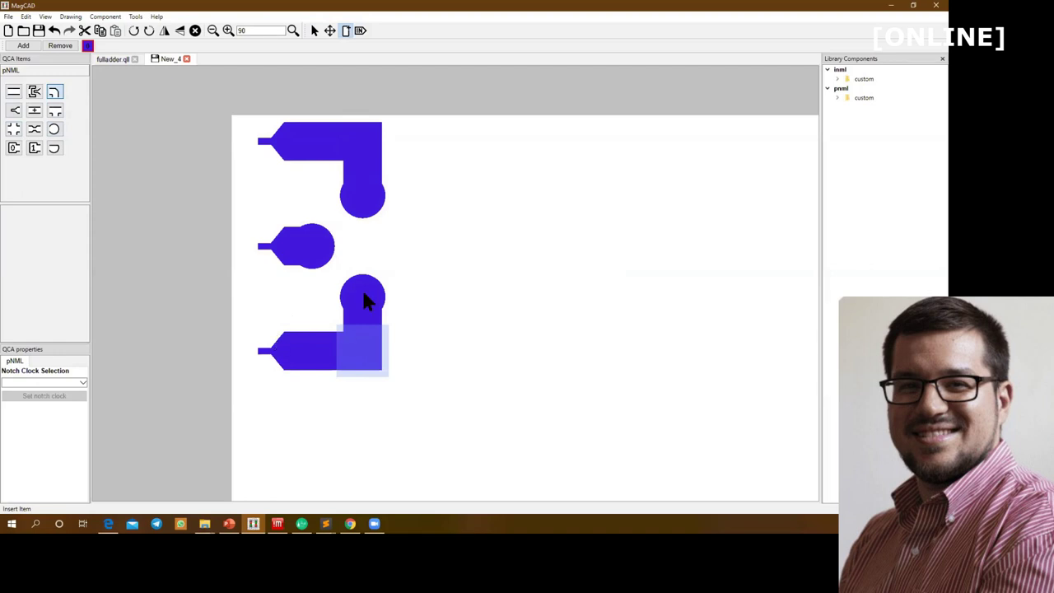
# Step: Place a tapered element in the central cell between the three pads and a round pad directly after it
pyautogui.click(14, 110)
pyautogui.click(368, 241)
pyautogui.click(54, 129)
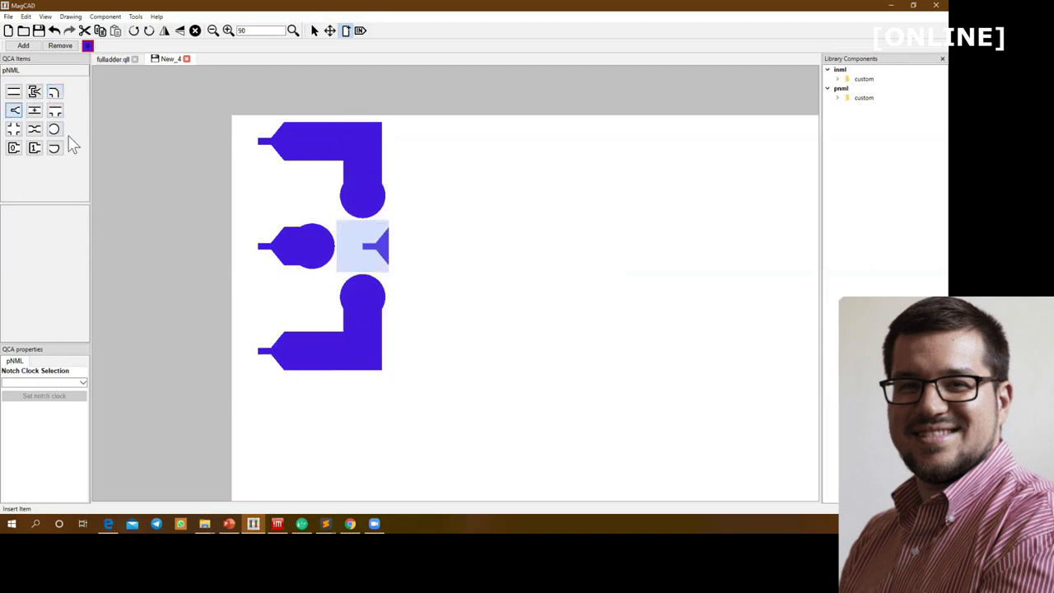
pyautogui.click(424, 247)
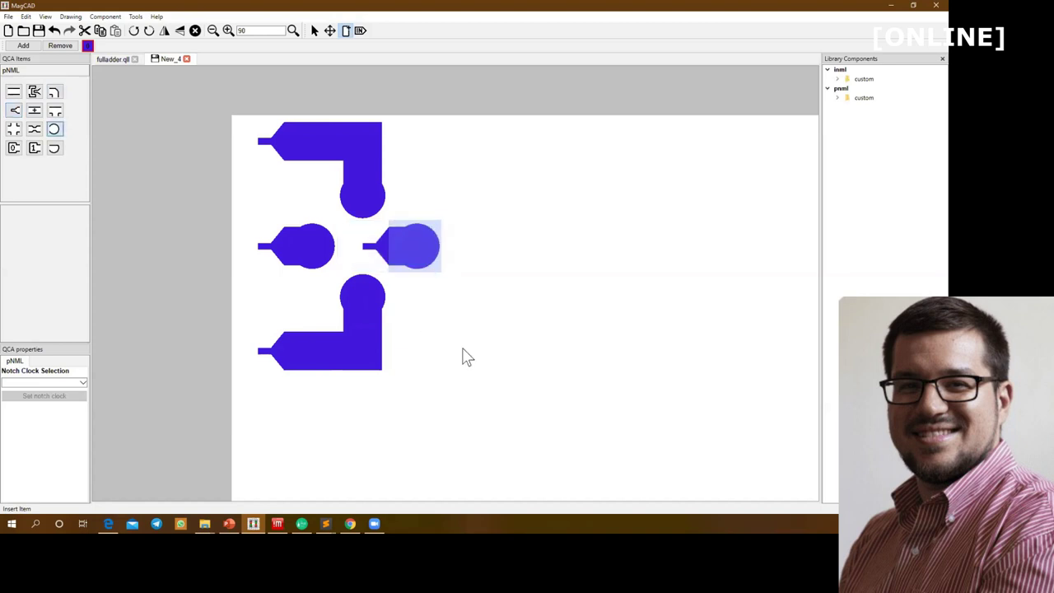
pyautogui.press('Escape')
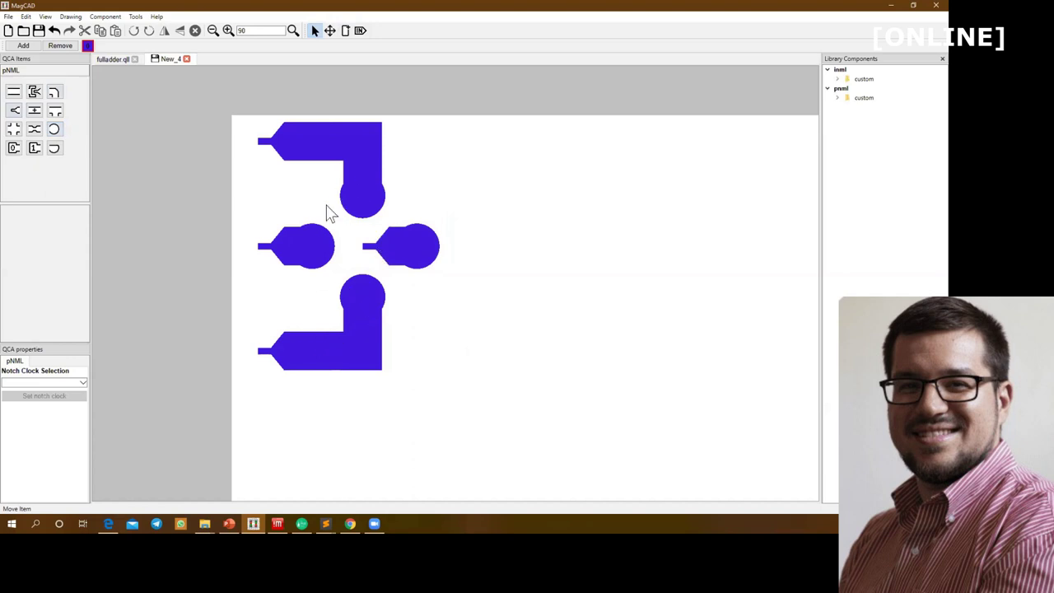
# Step: Add input pins named a, b and c in front of the upper, middle and lower tapered elements
pyautogui.click(361, 33)
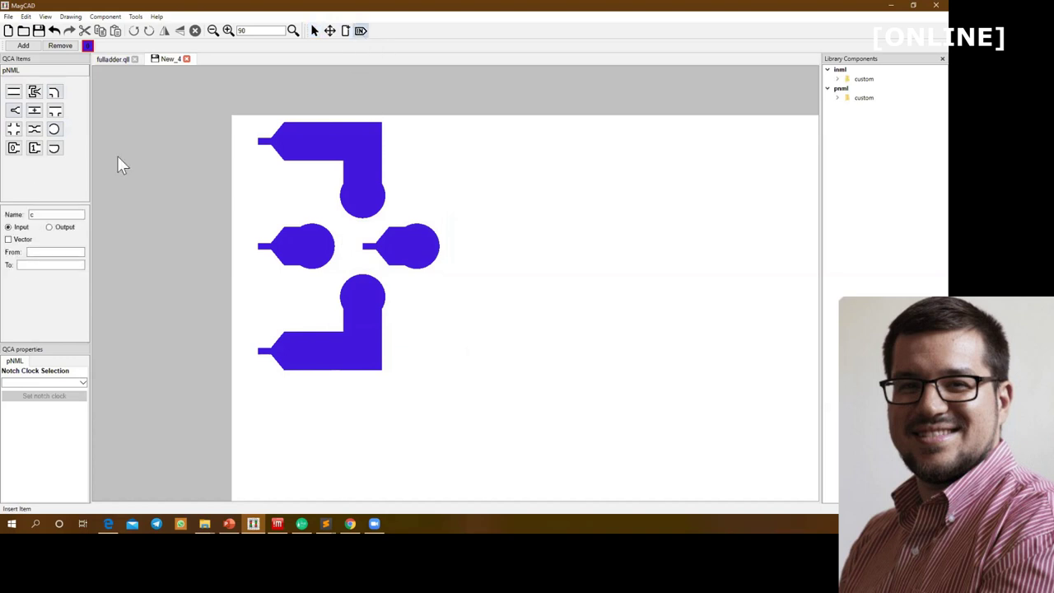
pyautogui.write('a')
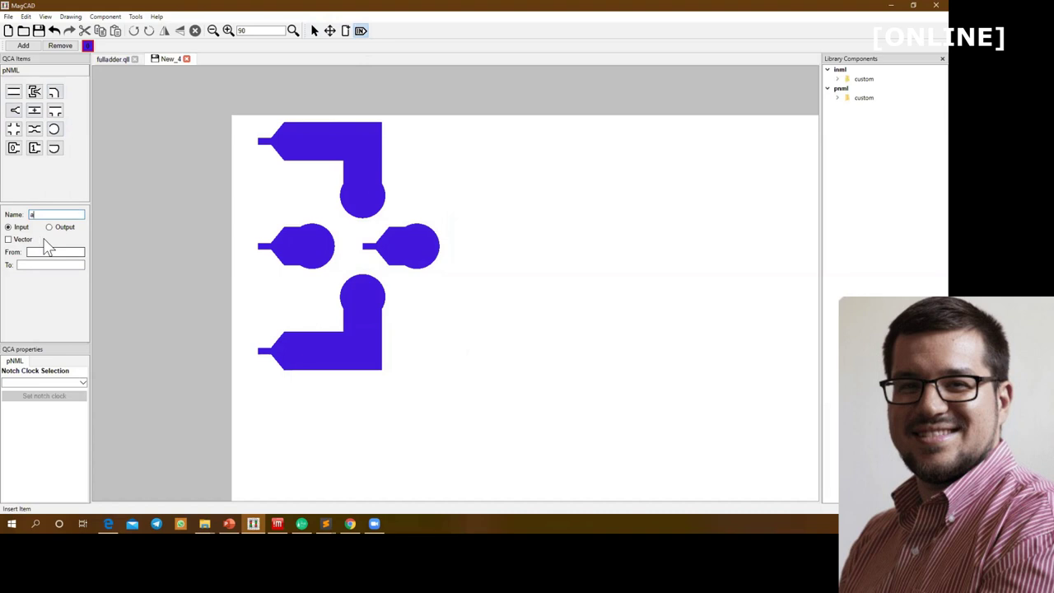
pyautogui.click(189, 174)
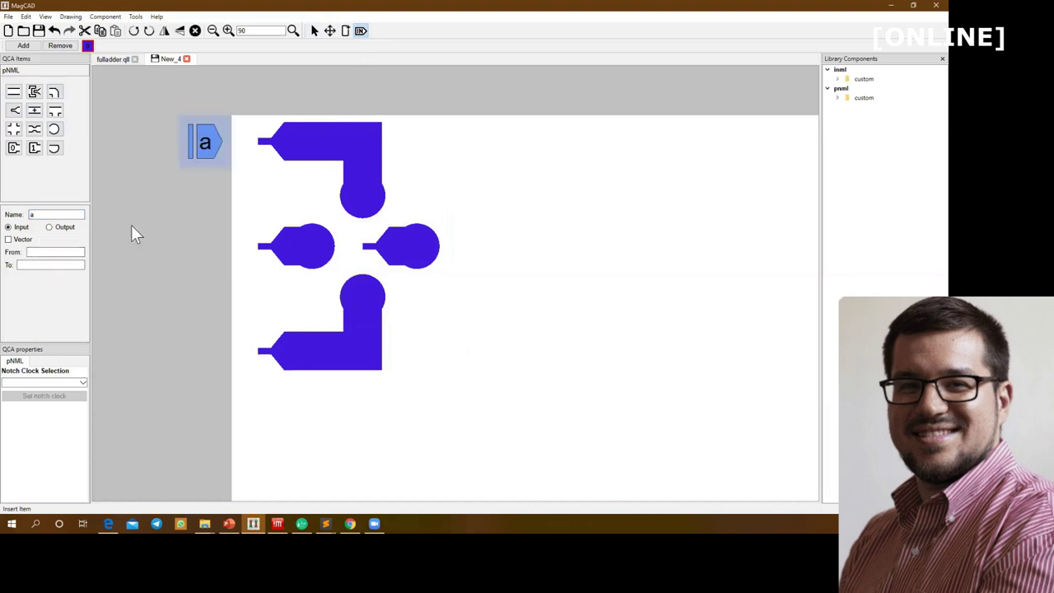
pyautogui.doubleClick(33, 213)
pyautogui.write('b')
pyautogui.click(160, 254)
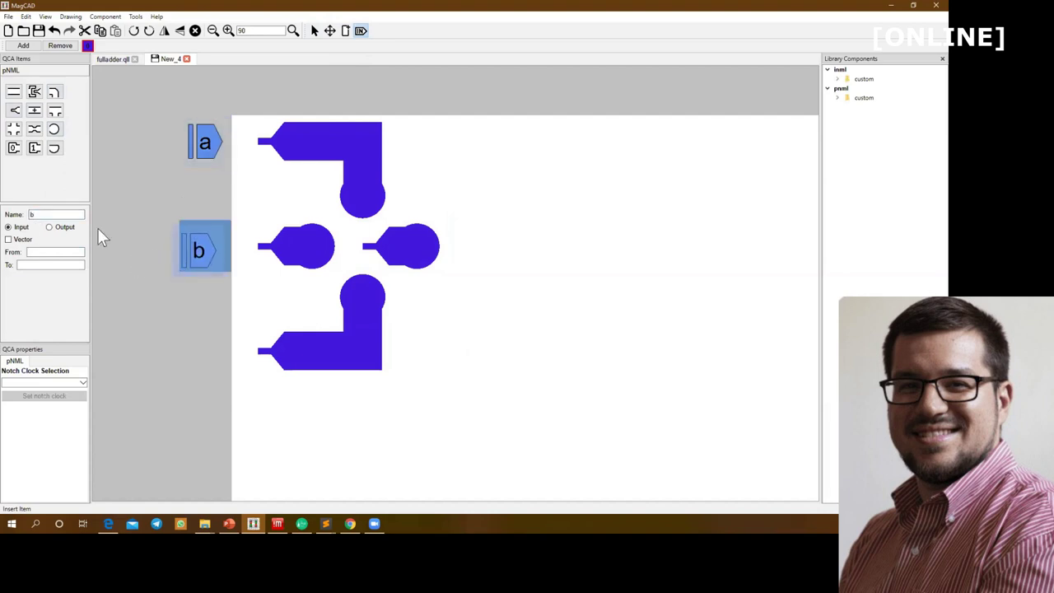
pyautogui.doubleClick(31, 214)
pyautogui.write('c')
pyautogui.click(210, 349)
# Step: Add an output pin named o directly after the central gate's pad
pyautogui.doubleClick(30, 214)
pyautogui.write('o')
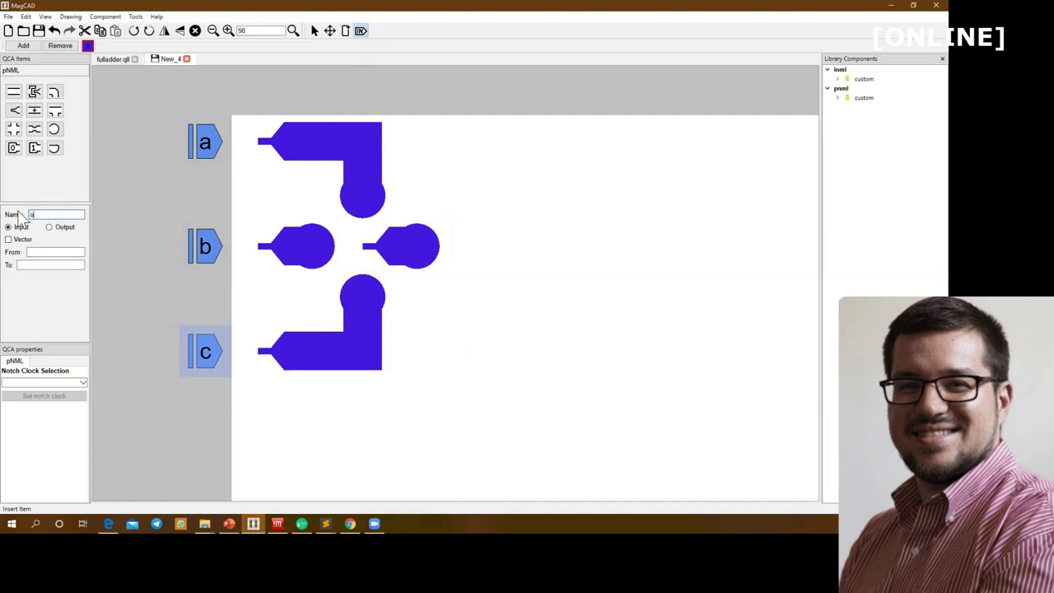
pyautogui.click(50, 227)
pyautogui.click(483, 276)
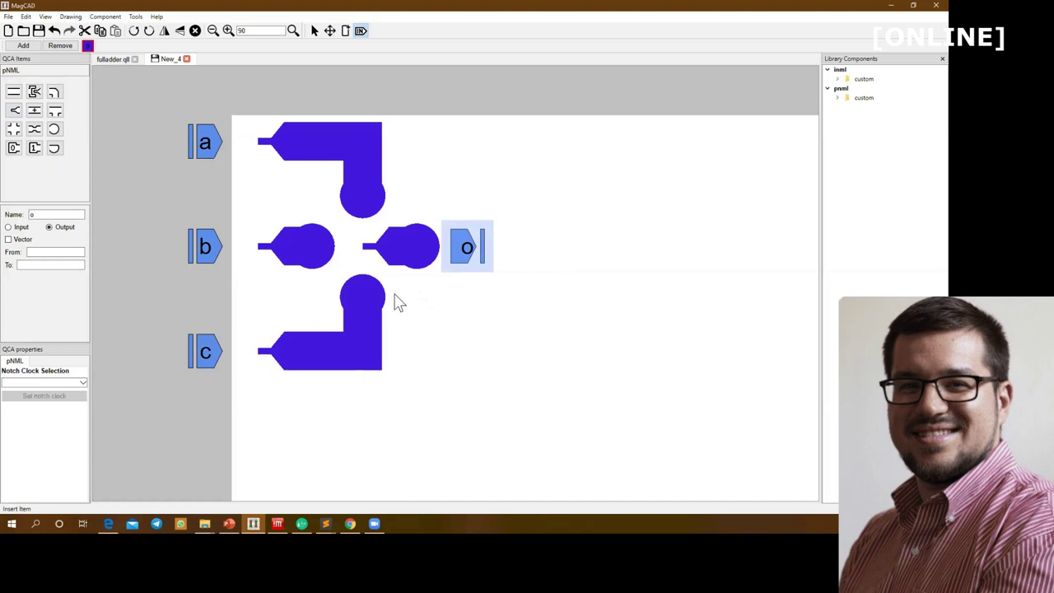
# Step: Start the component export and save the drawing as mvgate.qll in the drawings folder, overwriting the existing file
pyautogui.click(9, 16)
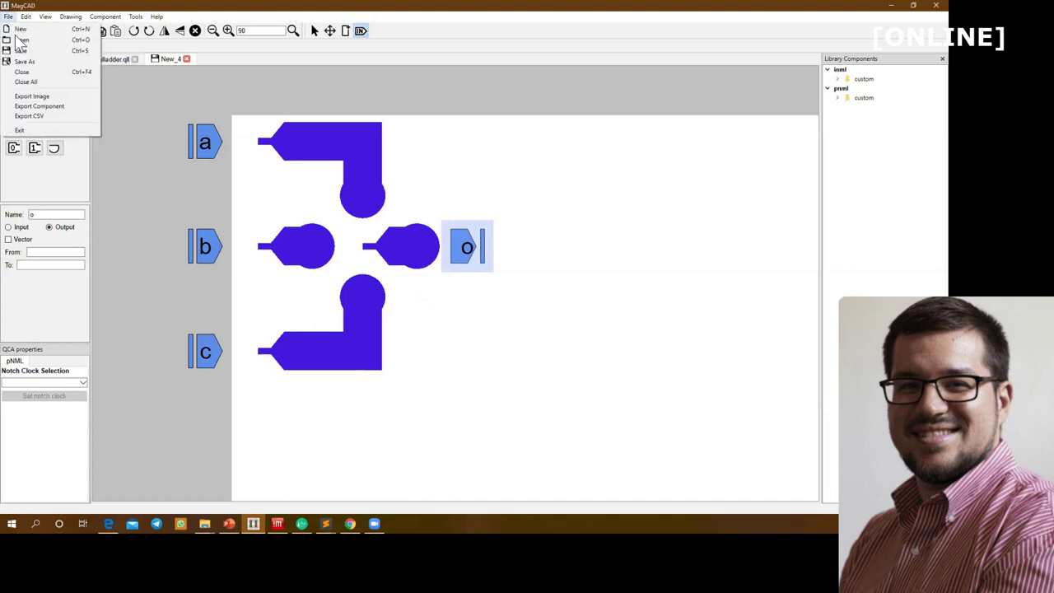
pyautogui.click(29, 108)
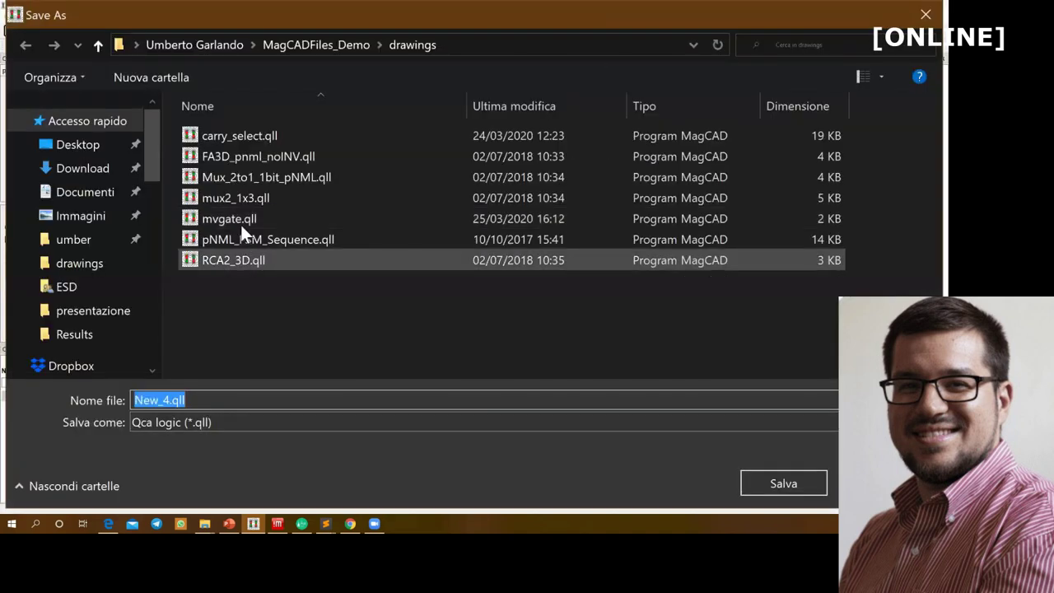
pyautogui.click(240, 221)
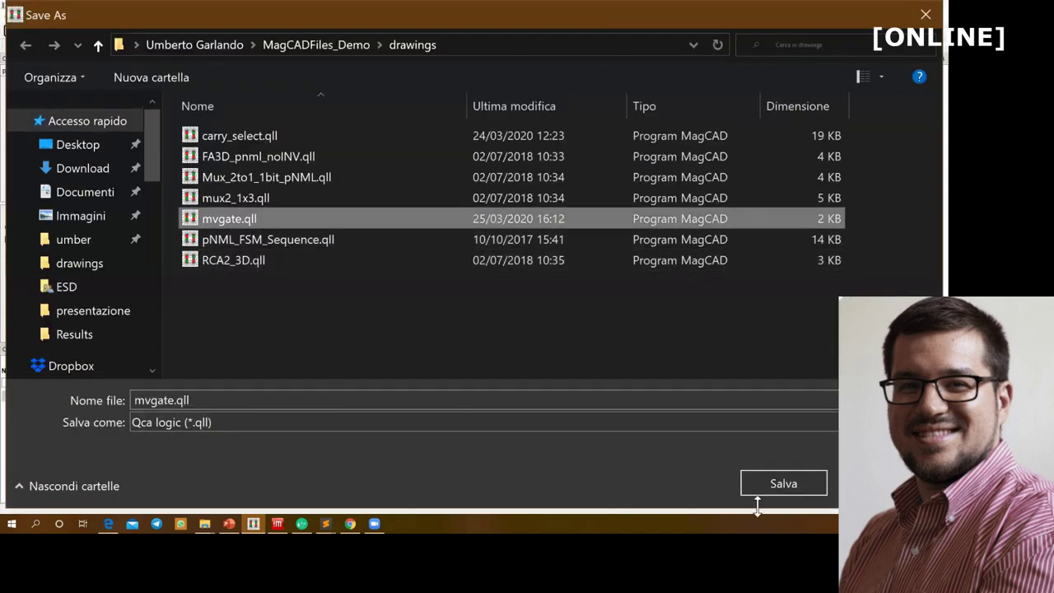
pyautogui.click(765, 478)
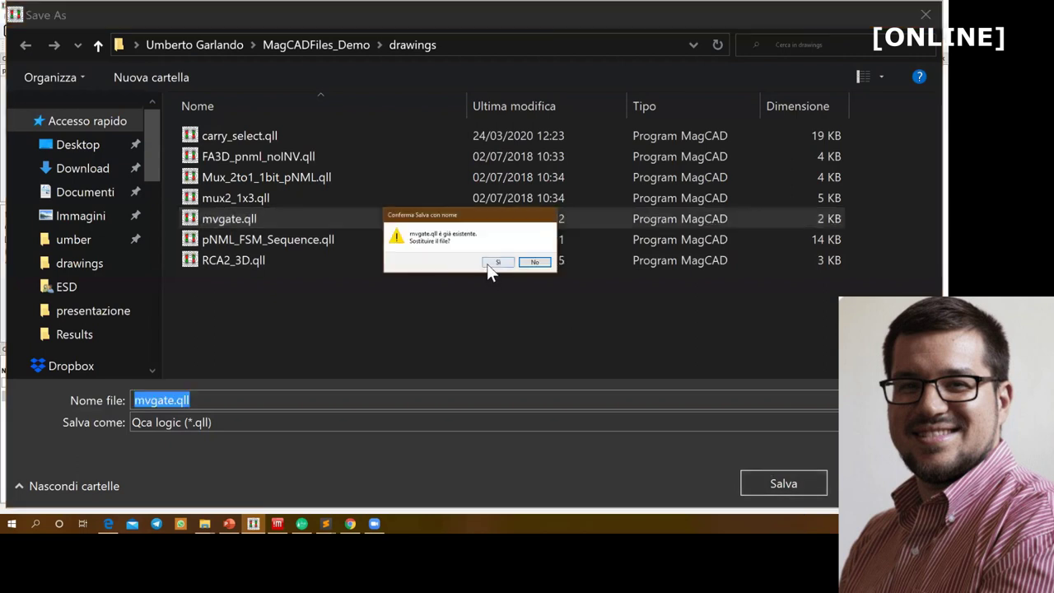
pyautogui.click(491, 263)
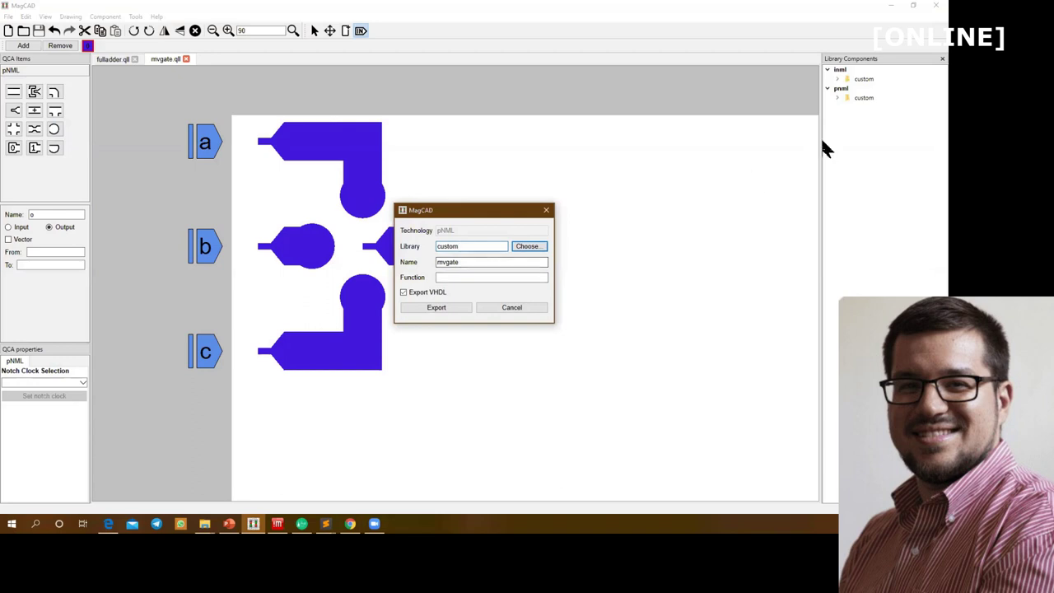
# Step: Export the component as mvgate to the custom library with VHDL, replacing the existing component and keeping the offered physical parameters
pyautogui.click(446, 264)
pyautogui.click(443, 247)
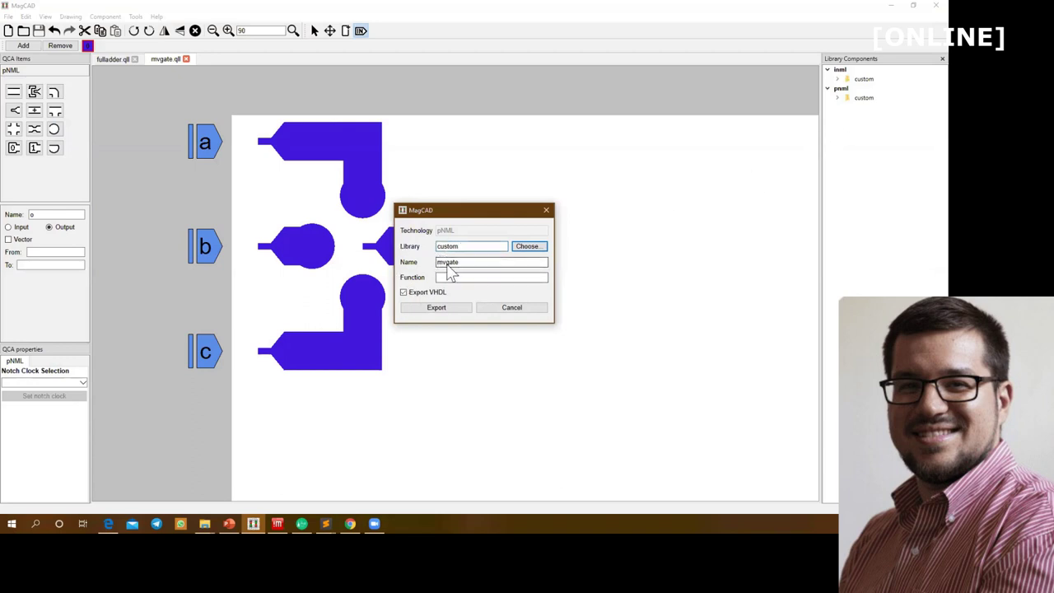
pyautogui.click(437, 308)
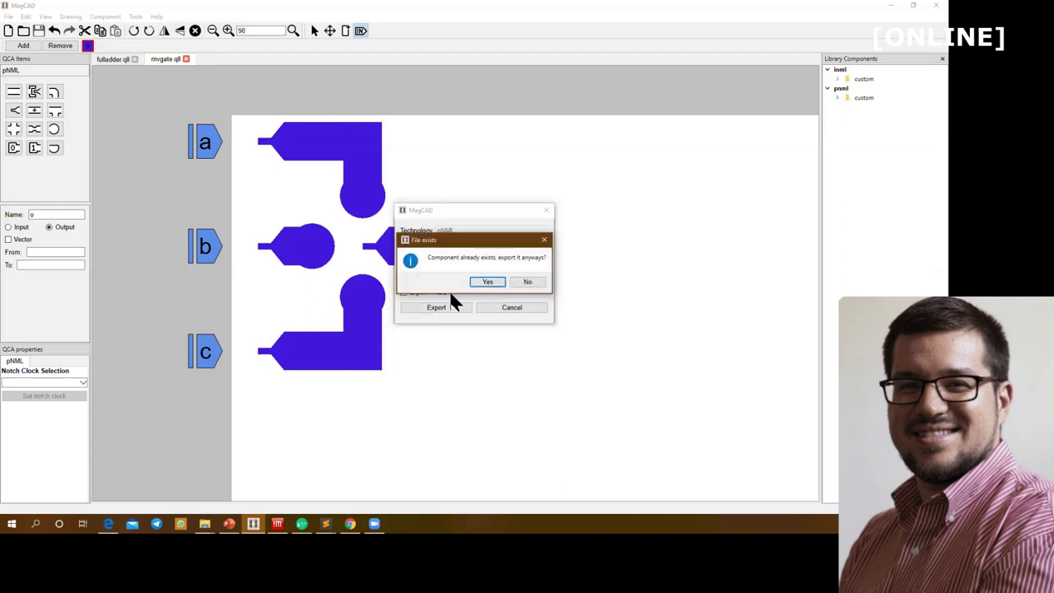
pyautogui.click(480, 282)
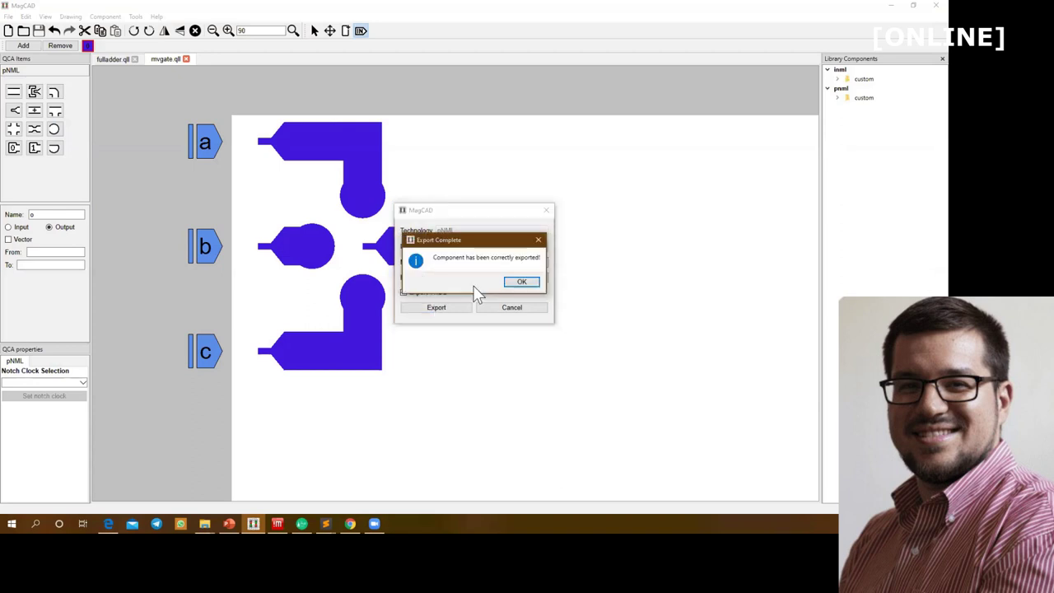
pyautogui.click(523, 288)
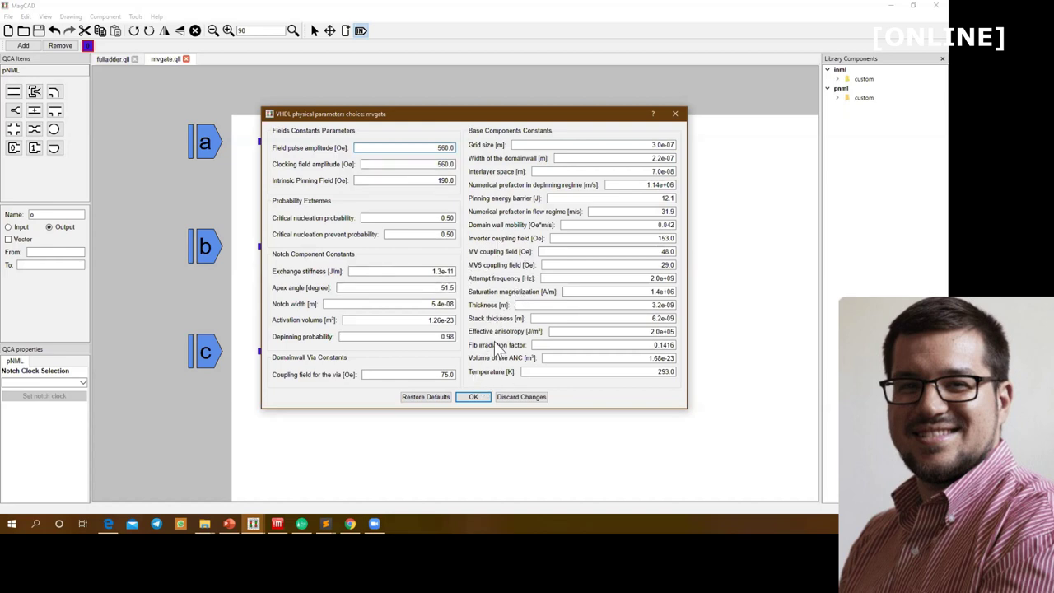
pyautogui.click(473, 396)
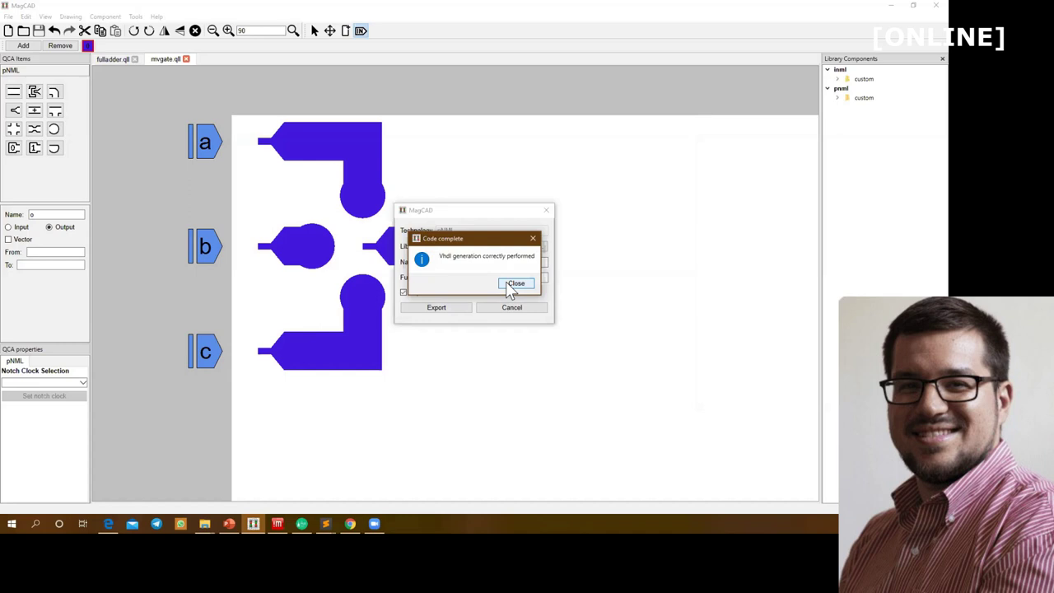
pyautogui.click(513, 284)
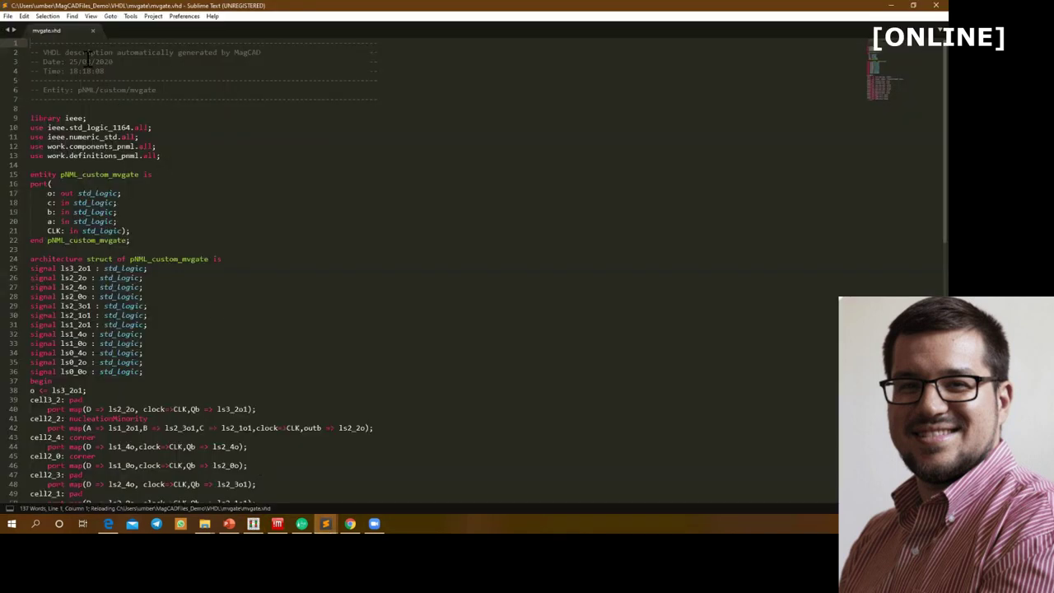
# Step: Examine the generated mvgate.vhd in Sublime Text, from the entity name and ports through the architecture's port maps
pyautogui.moveTo(79, 90); pyautogui.dragTo(163, 89)
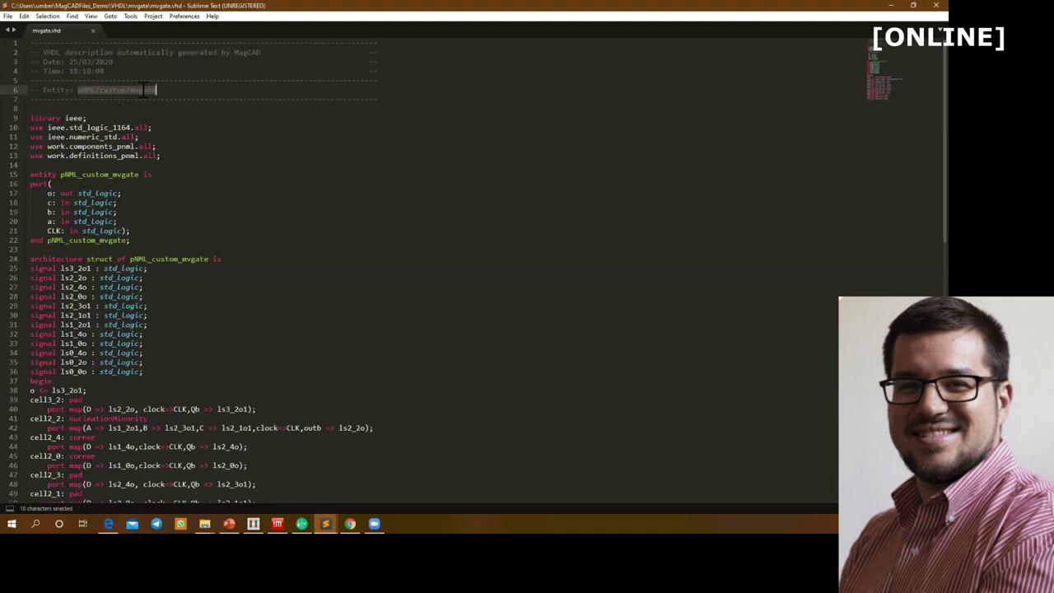
pyautogui.click(145, 90)
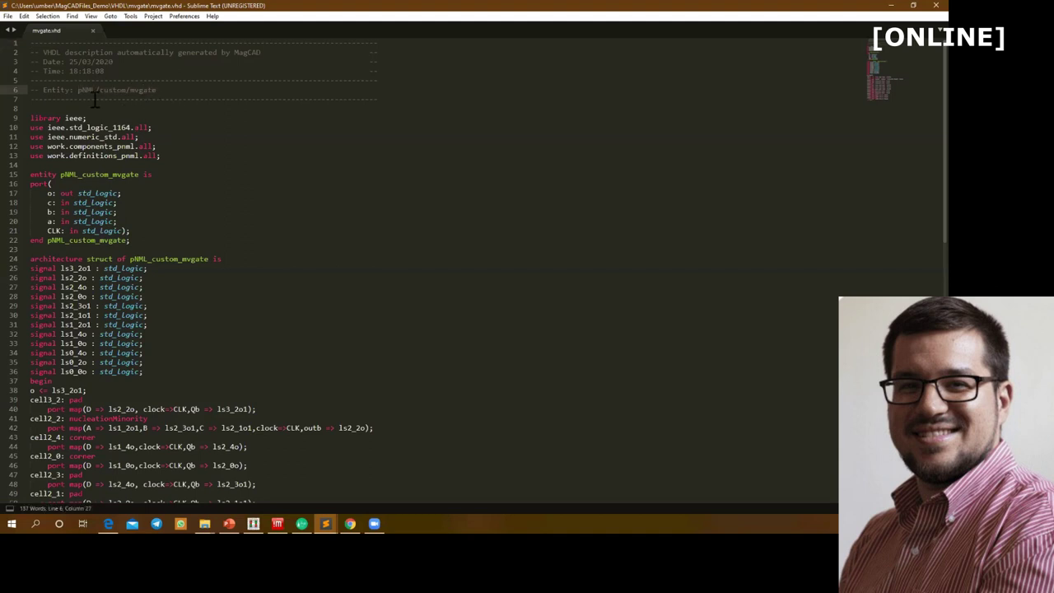
pyautogui.scroll(-3, 98, 271)
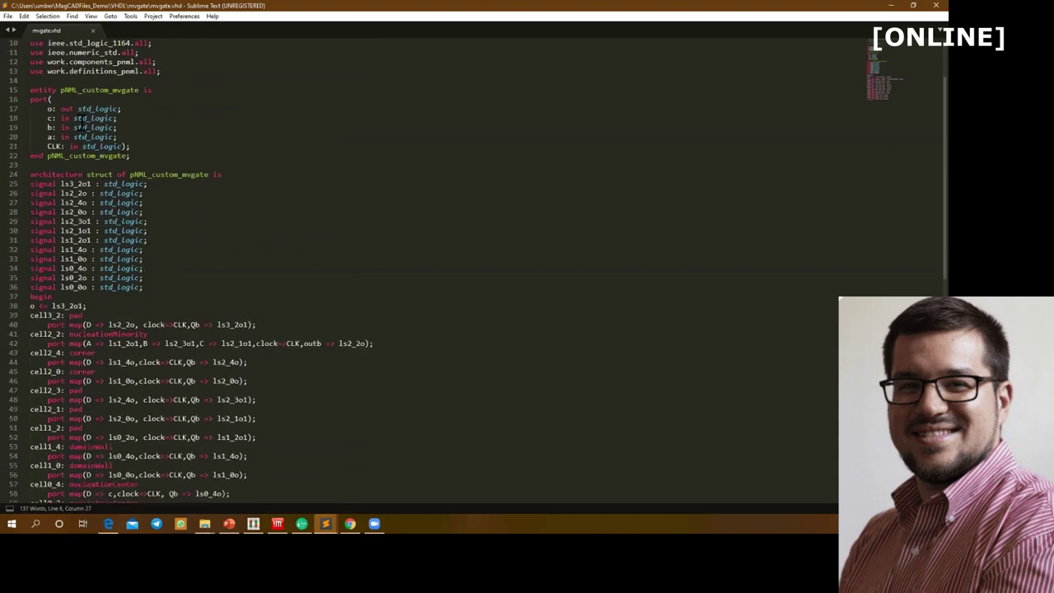
pyautogui.scroll(-3, 227, 265)
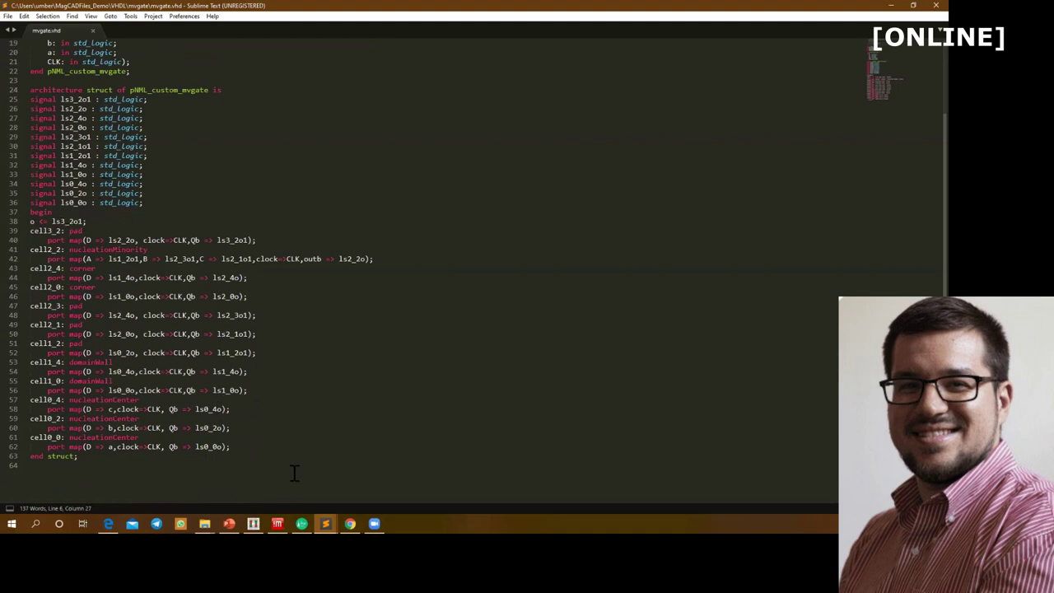
# Step: Switch to the NoMachine remote session and review the input stimuli for a, b and c in mvgate_TB.vhd
pyautogui.moveTo(278, 524)
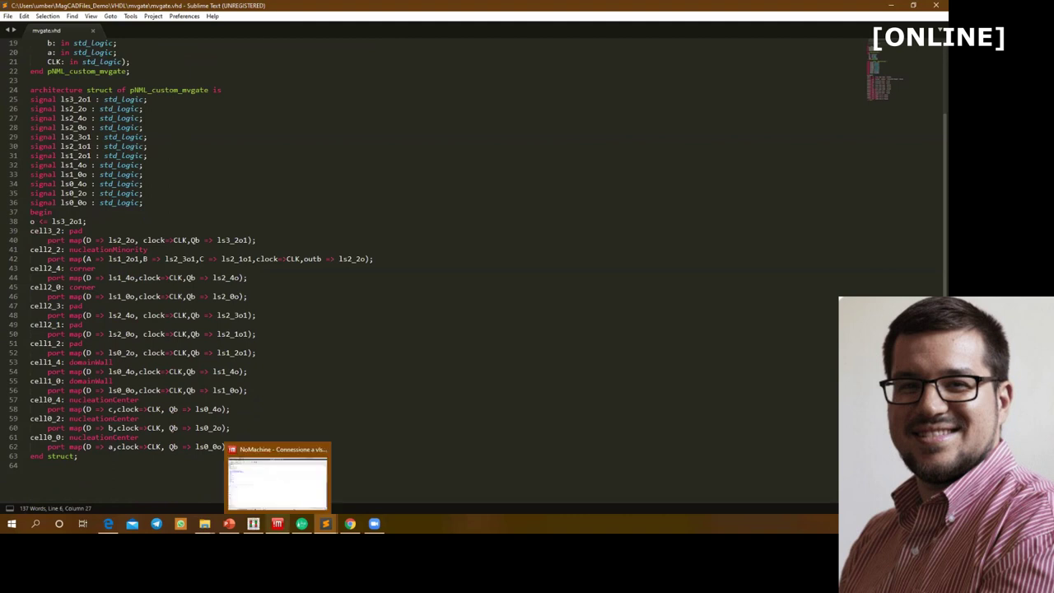
pyautogui.click(279, 504)
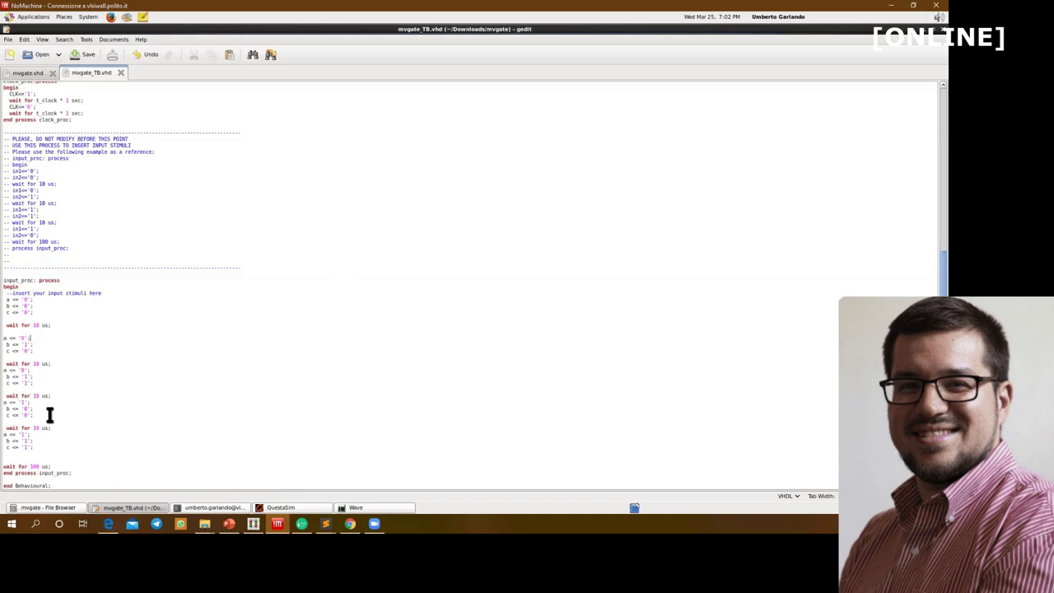
pyautogui.scroll(2, 50, 416)
pyautogui.scroll(-2, 49, 416)
pyautogui.moveTo(33, 448); pyautogui.dragTo(7, 336)
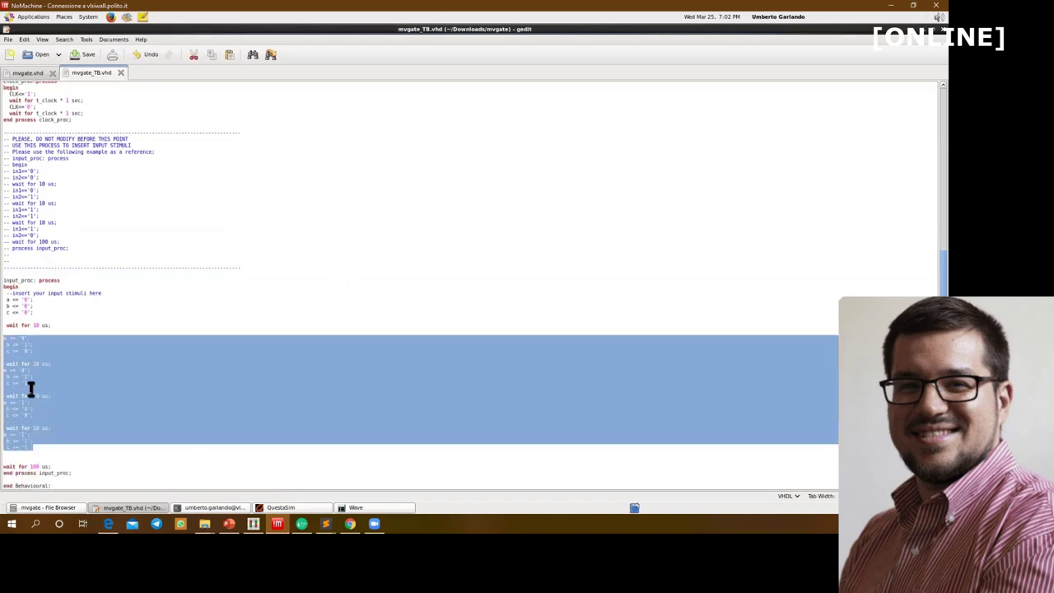
pyautogui.click(253, 481)
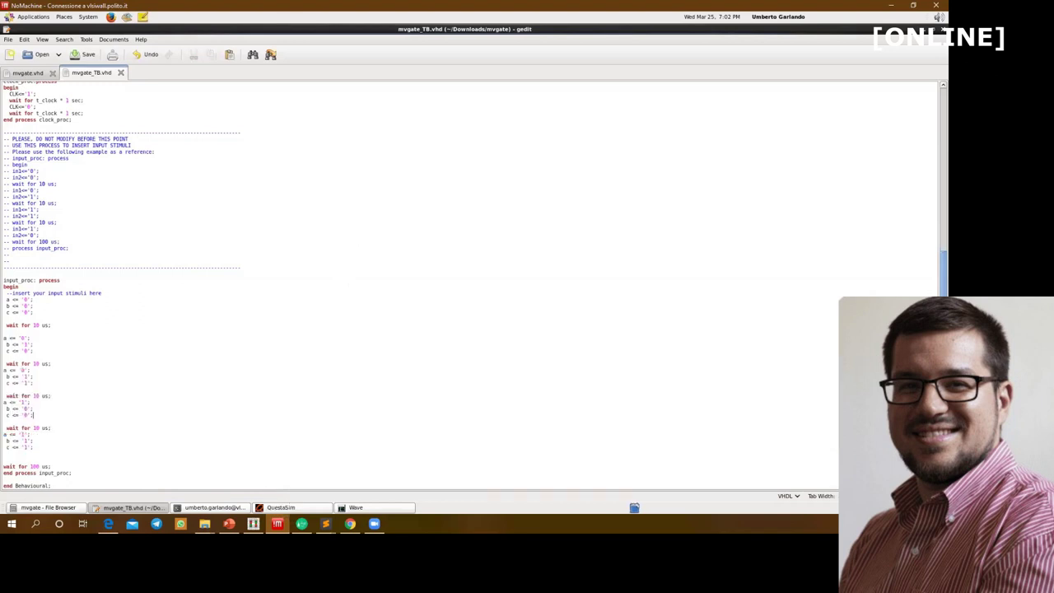
# Step: Switch to QuestaSim's Wave window and run the mvgate testbench simulation for 50 us
pyautogui.click(280, 507)
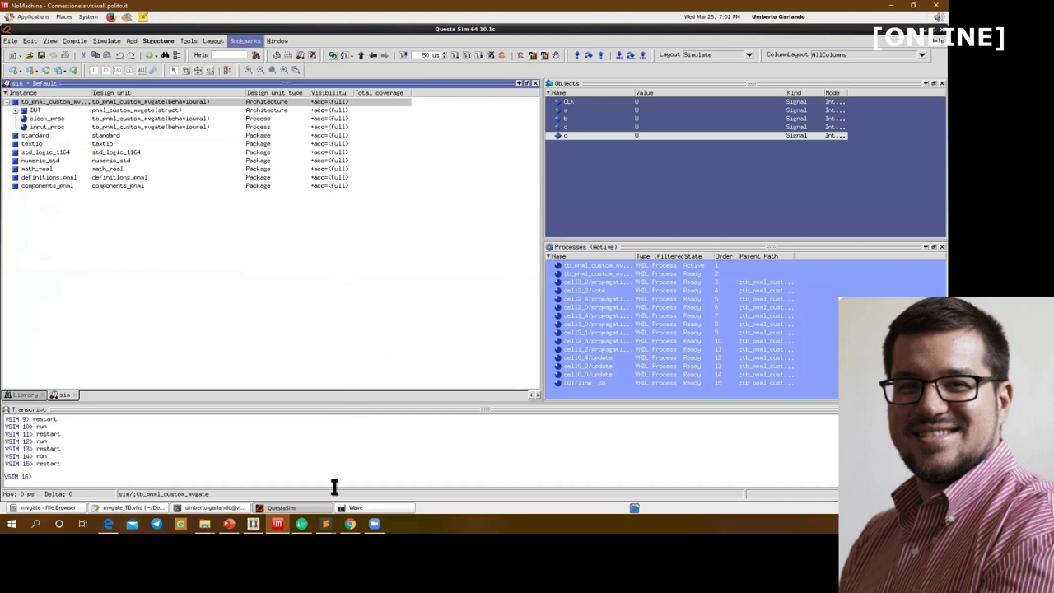
pyautogui.click(362, 509)
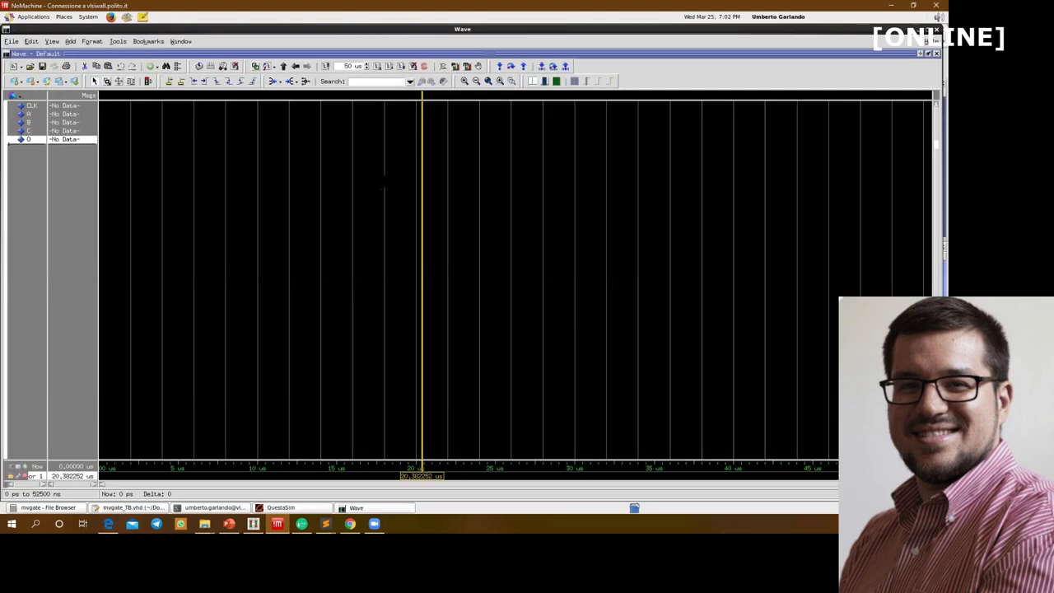
pyautogui.click(378, 70)
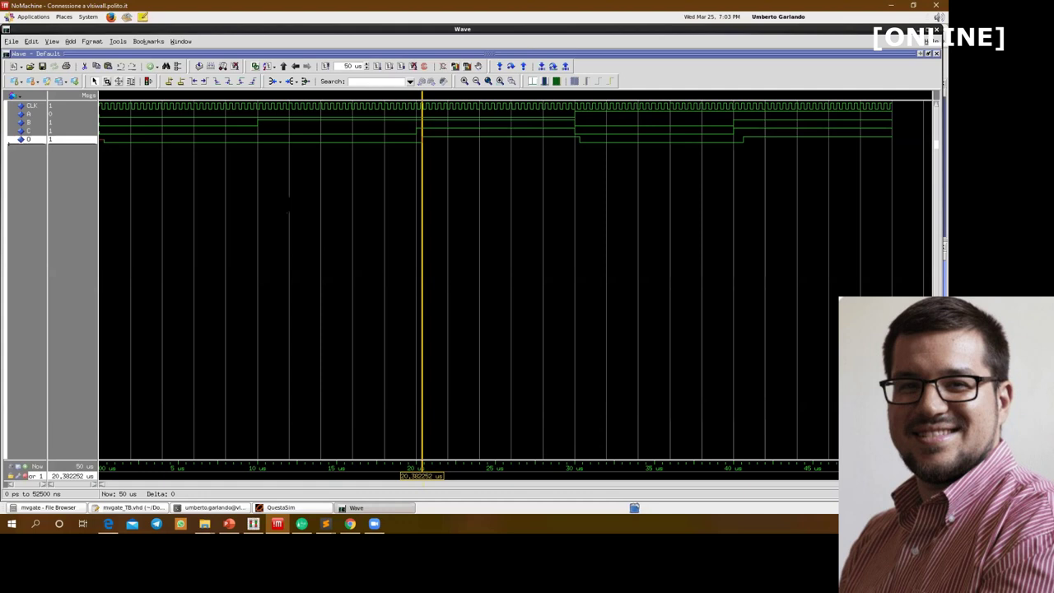
# Step: Inspect inputs A, B, C and output O with the waveform cursor at about 13.5 us, 22.7 us and O's rising edge
pyautogui.moveTo(207, 217); pyautogui.dragTo(313, 142)
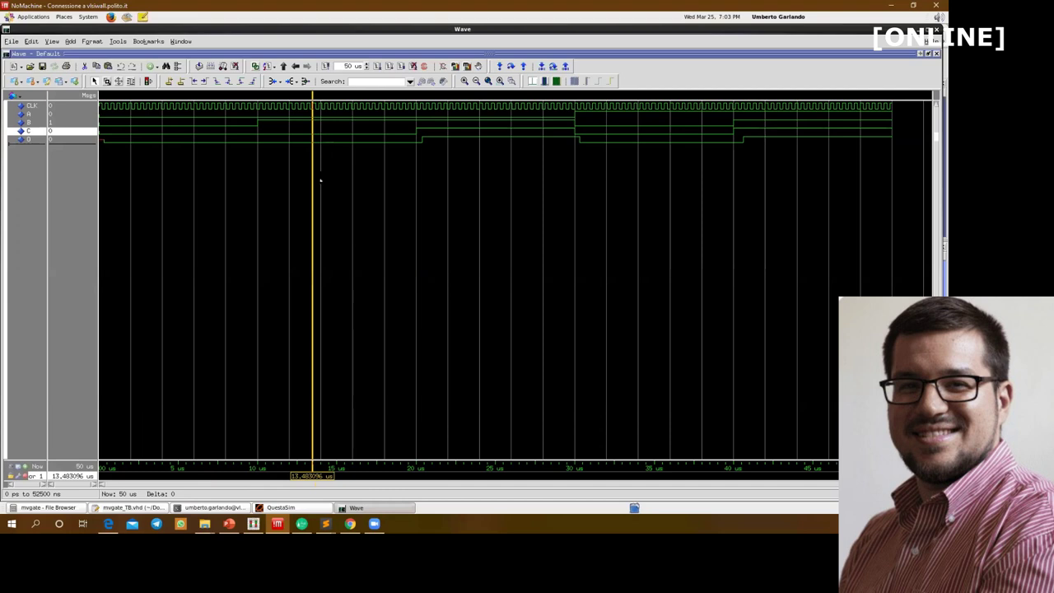
pyautogui.moveTo(426, 163); pyautogui.dragTo(459, 165)
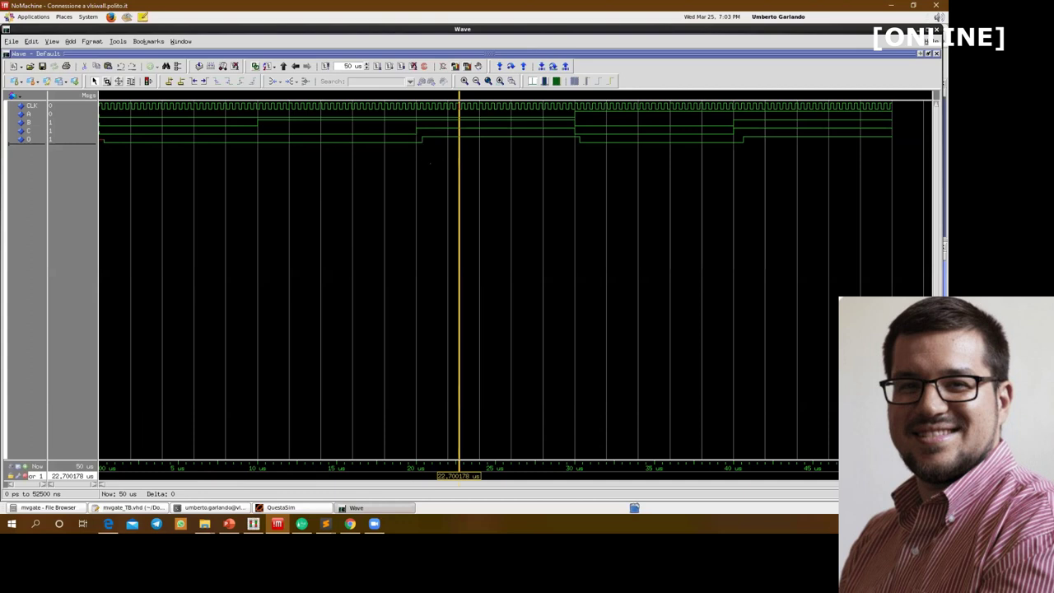
pyautogui.moveTo(458, 169); pyautogui.dragTo(421, 138)
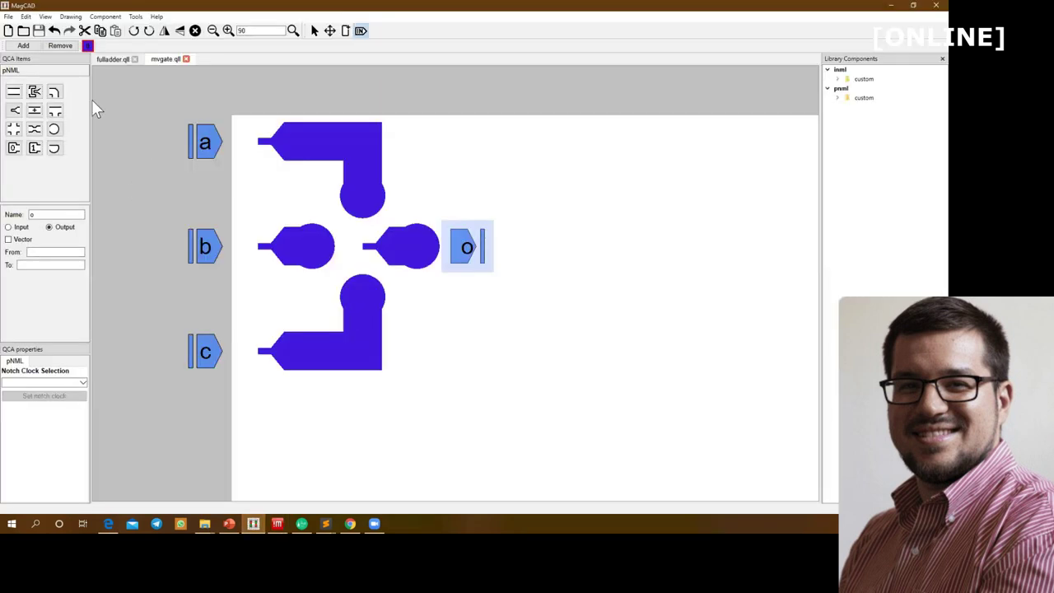
# Step: Switch to MagCAD, open carry_select.qll from the drawings folder and make layer 1 semi-transparent
pyautogui.click(23, 33)
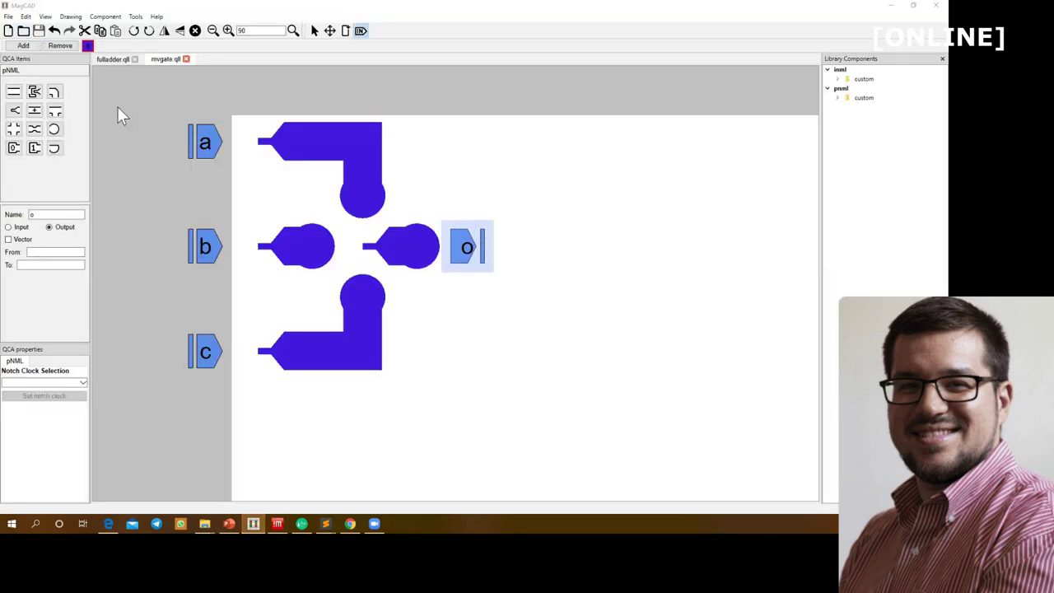
pyautogui.click(215, 136)
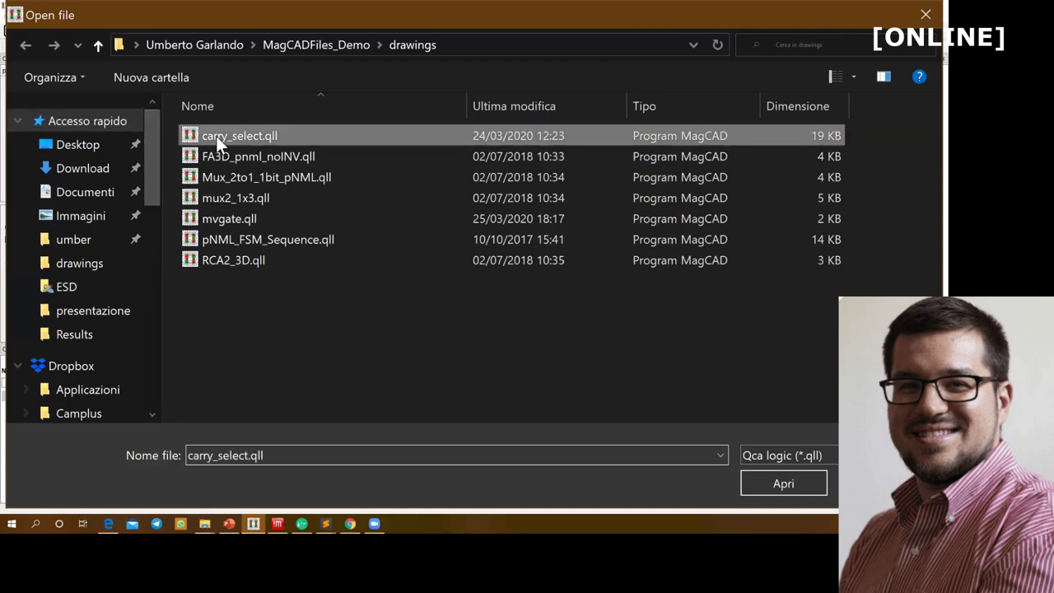
pyautogui.doubleClick(216, 136)
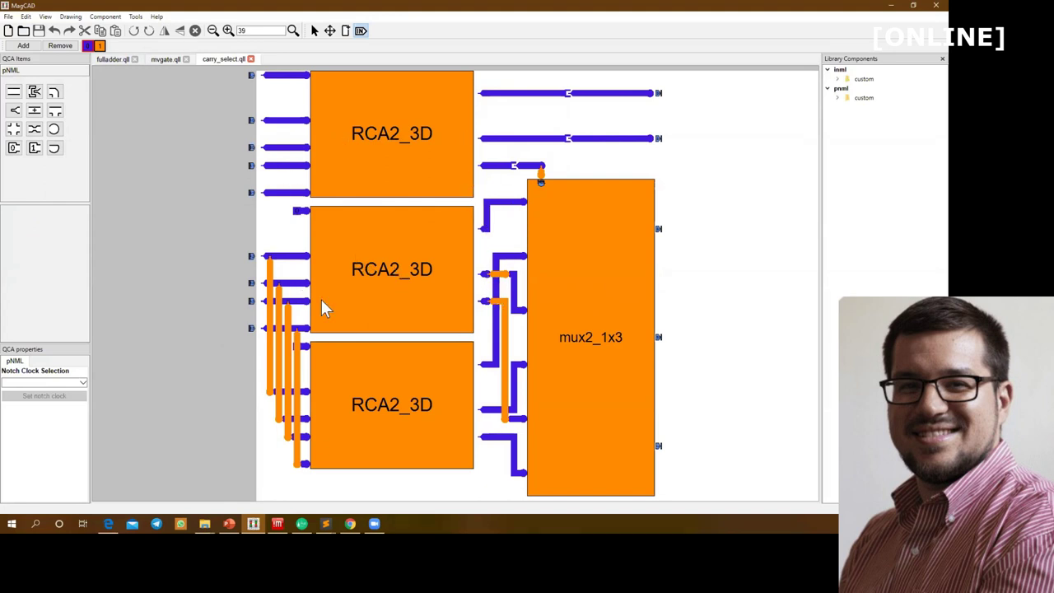
pyautogui.click(99, 46)
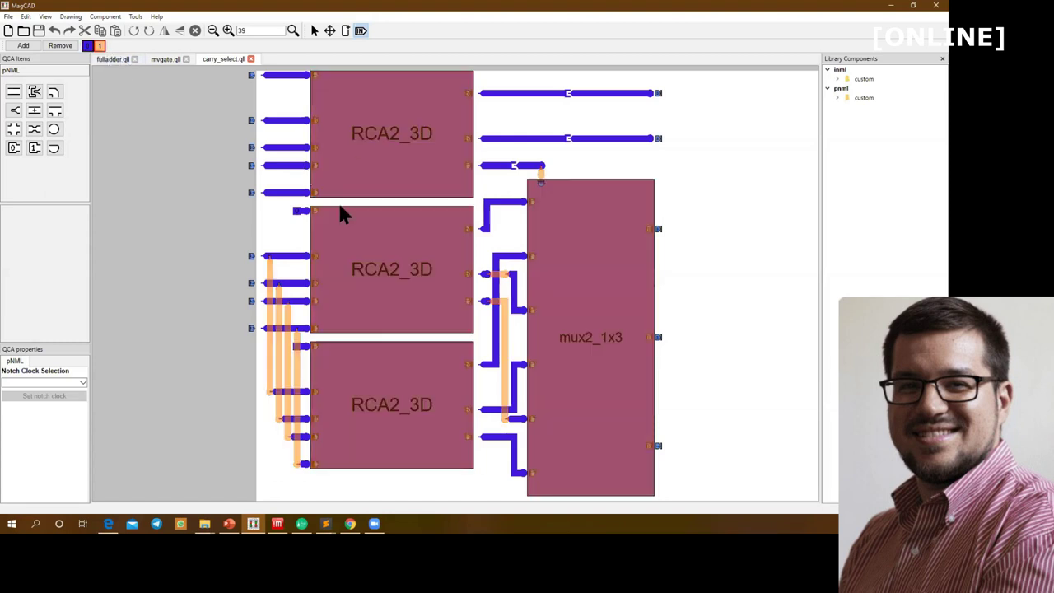
# Step: Examine the inside of the uppermost RCA2_3D block and its upper FA3D_pnml_noINV component, closing both component views when done
pyautogui.doubleClick(404, 137)
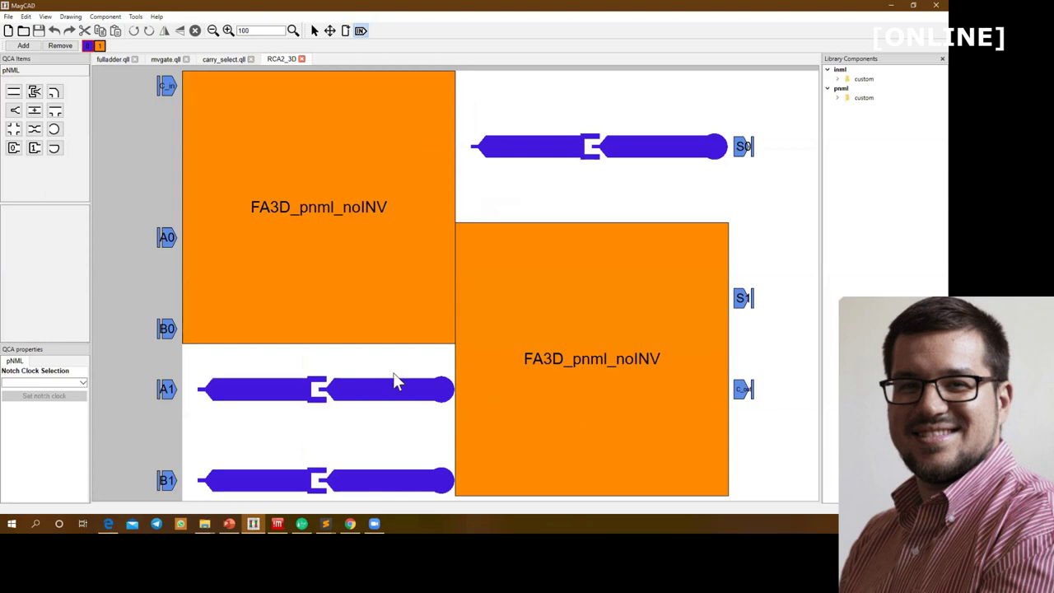
pyautogui.doubleClick(395, 283)
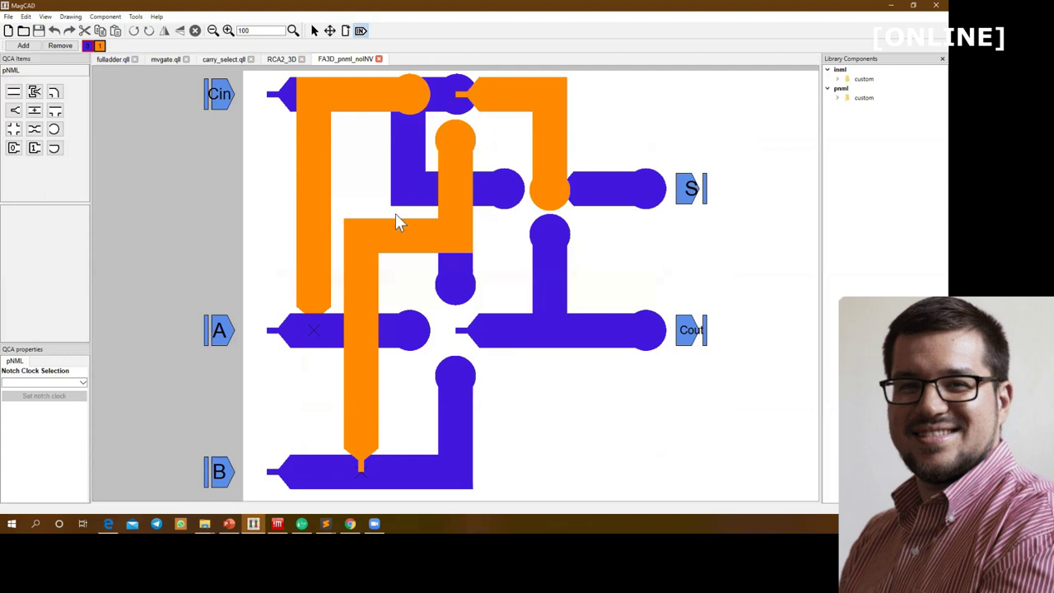
pyautogui.click(379, 59)
pyautogui.click(302, 59)
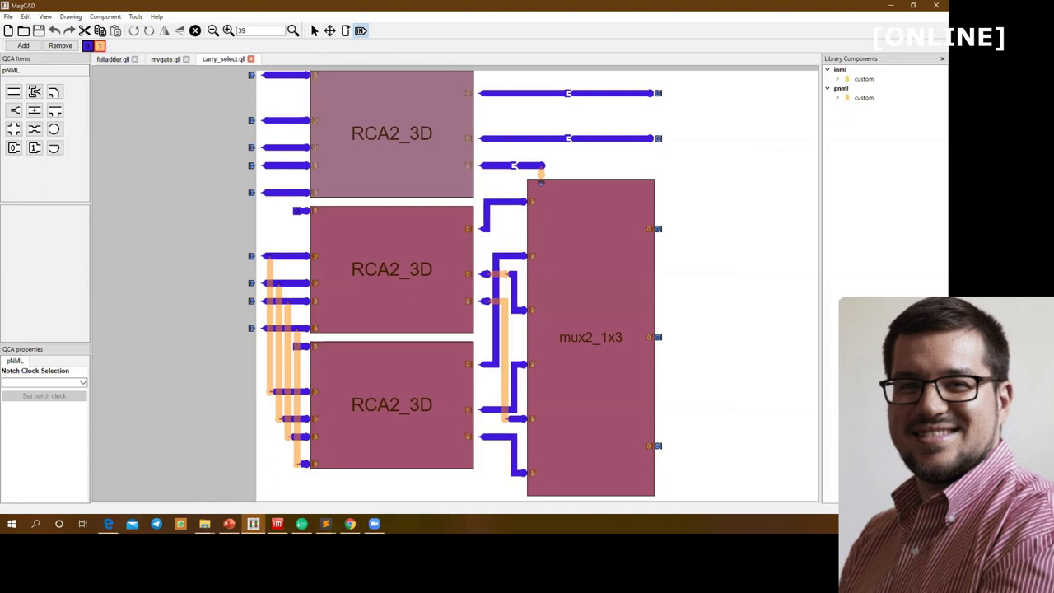
pyautogui.hotkey('alt', 'Tab')
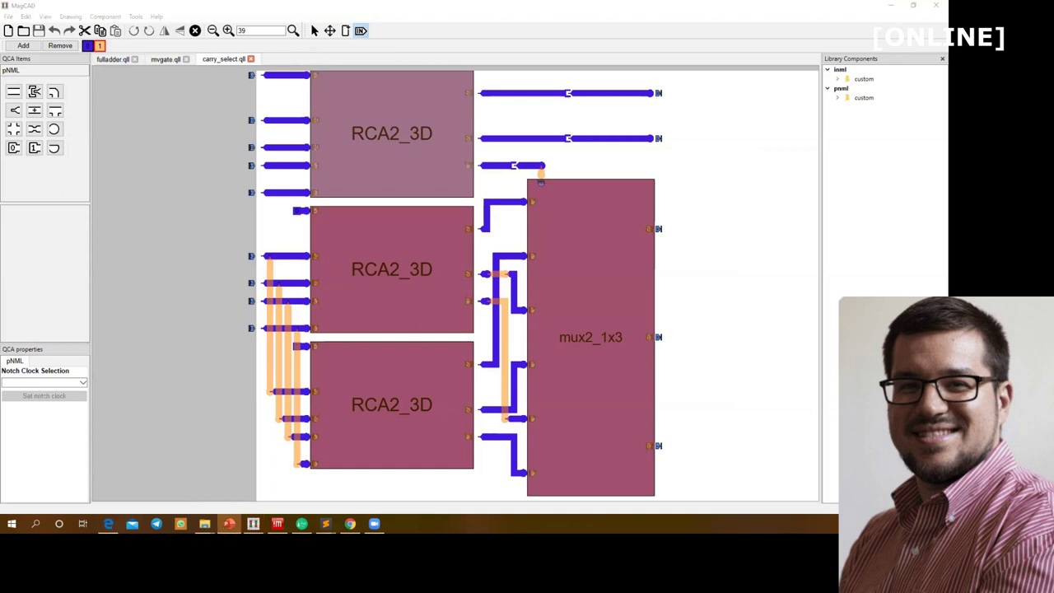